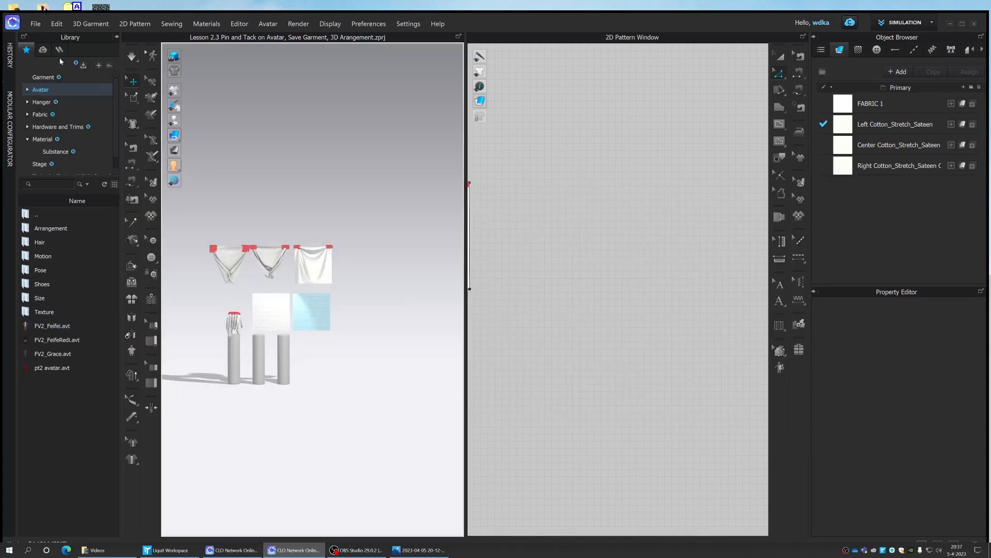
# - Add the FV2_Feifei.avt avatar from the Female_V2 library folder to the workspace, translated 5,0 m in X and Y
pyautogui.click(38, 91)
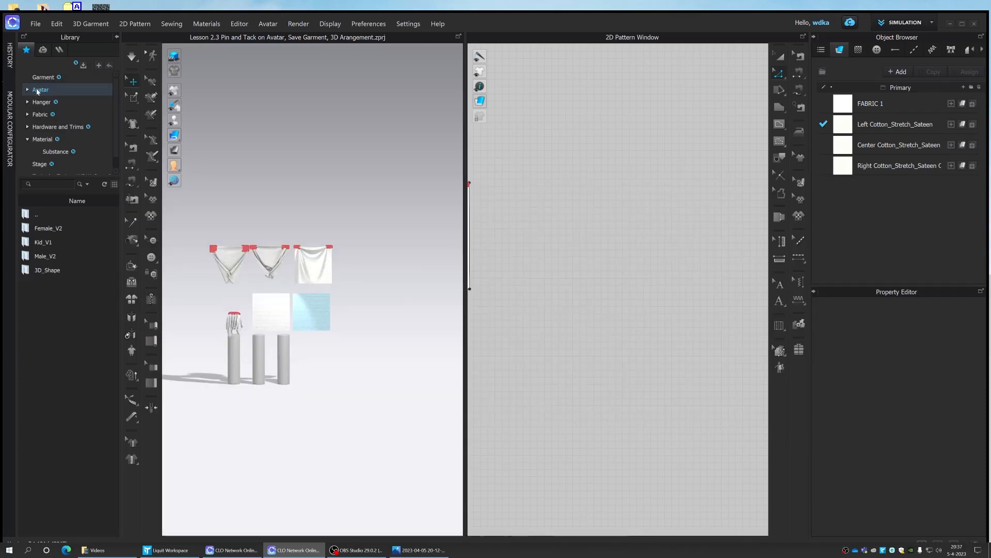
pyautogui.doubleClick(57, 232)
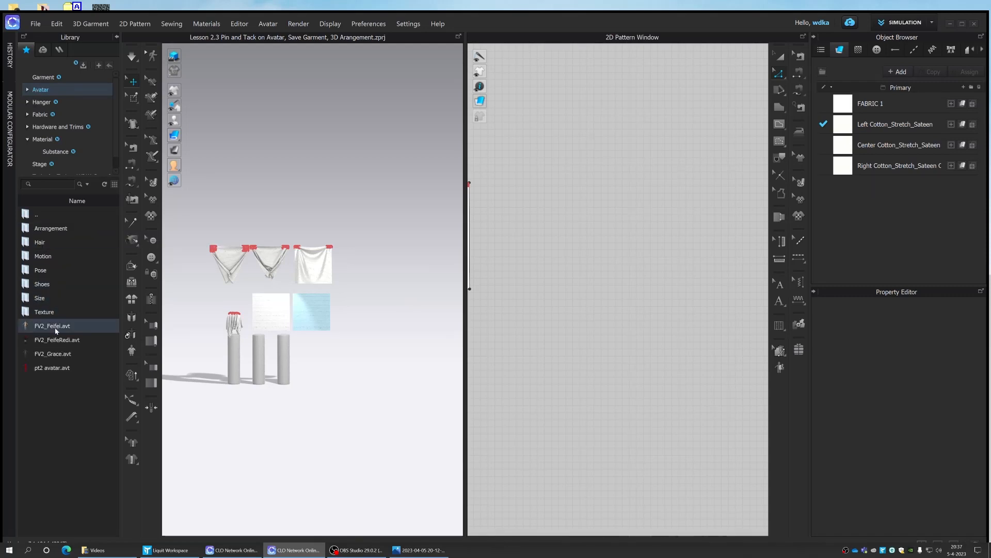
pyautogui.moveTo(51, 330)
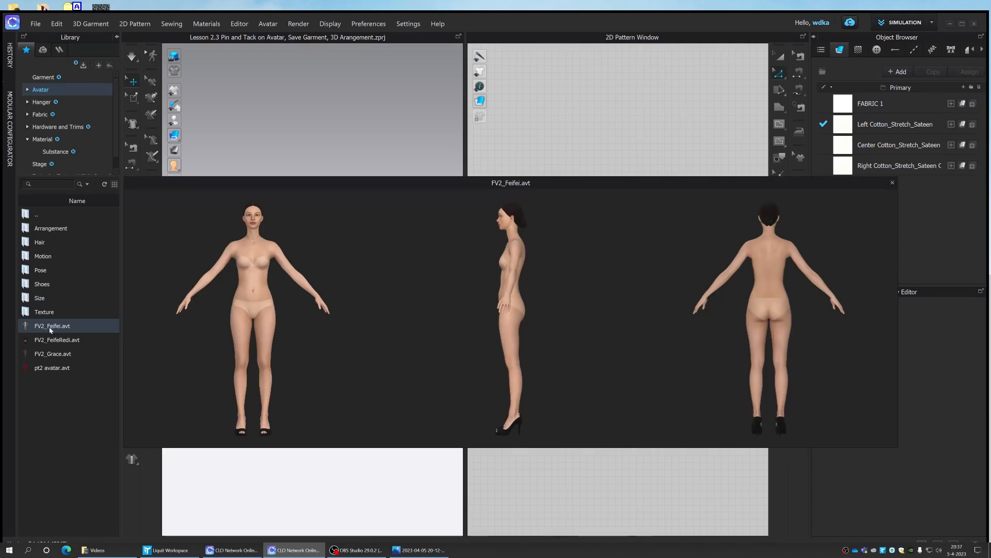
pyautogui.rightClick(50, 329)
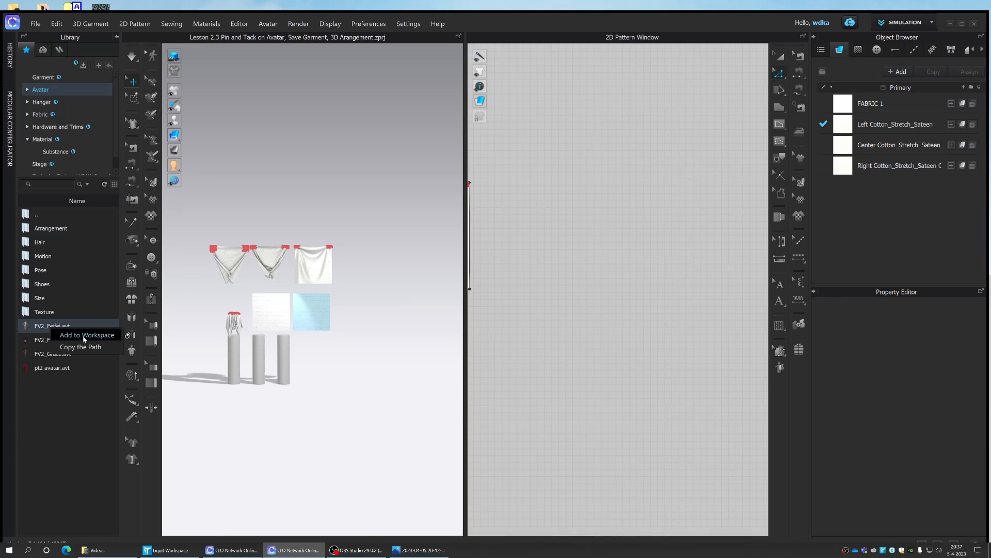
pyautogui.rightClick(40, 326)
pyautogui.click(55, 334)
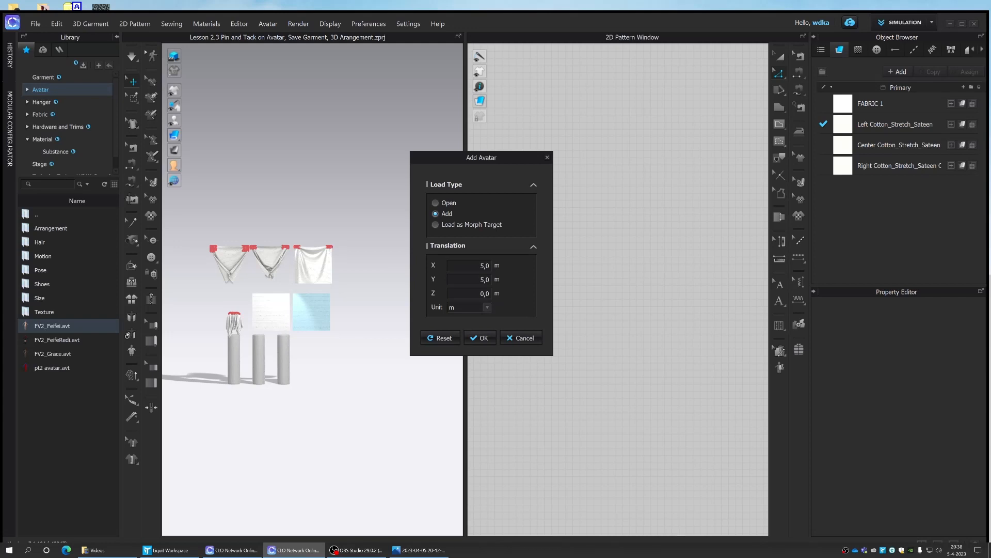
pyautogui.click(483, 339)
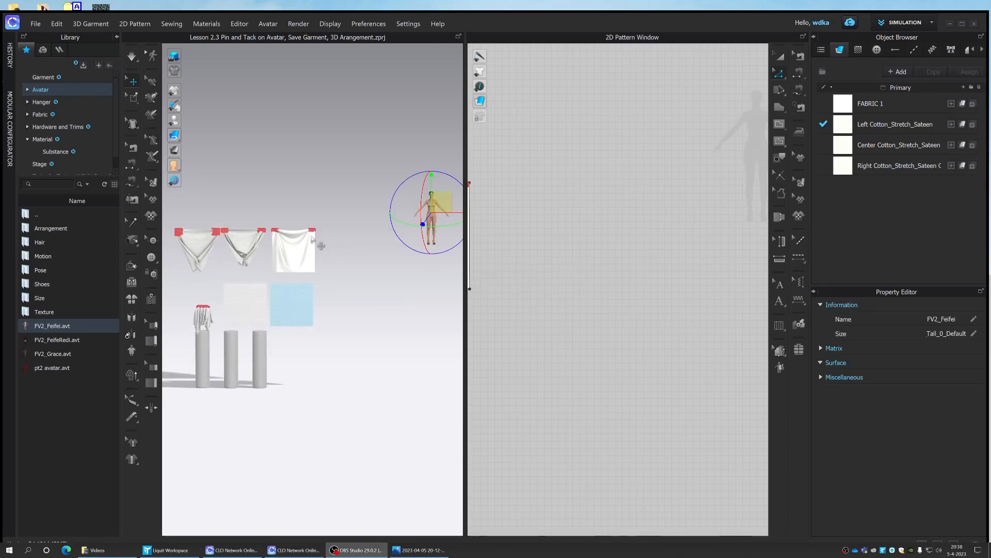
# - Move the added avatar down to the ground
pyautogui.rightClick(436, 206)
pyautogui.moveTo(477, 288)
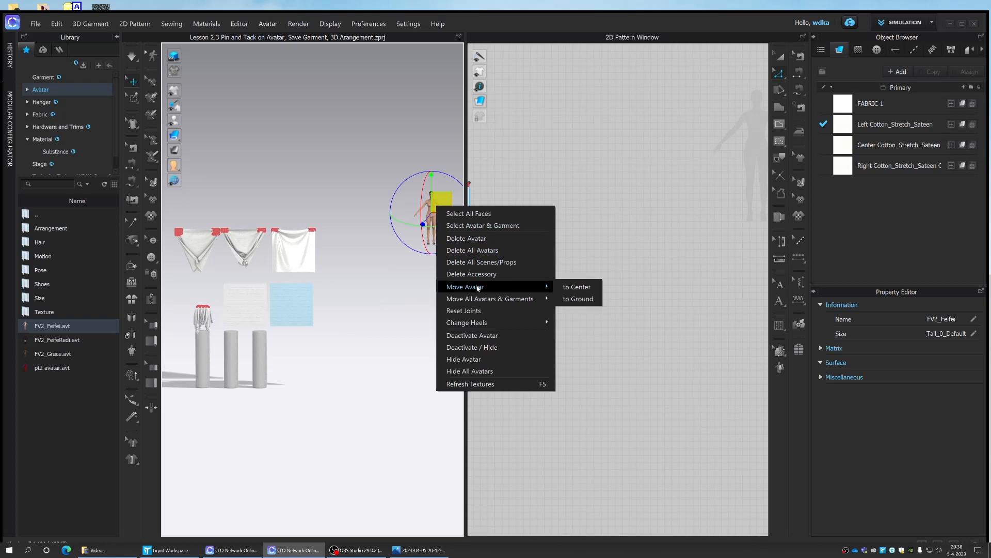
pyautogui.click(568, 300)
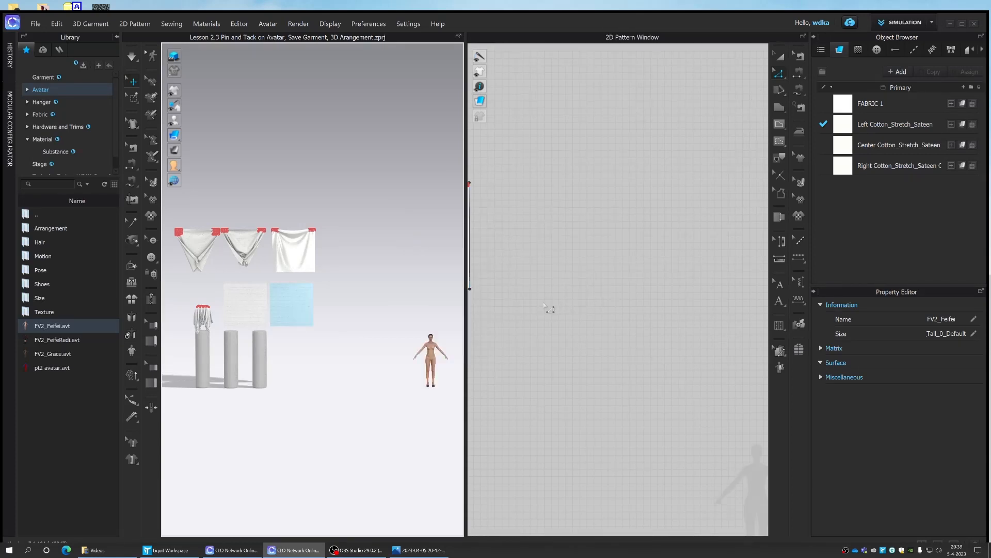
pyautogui.scroll(1, 444, 334)
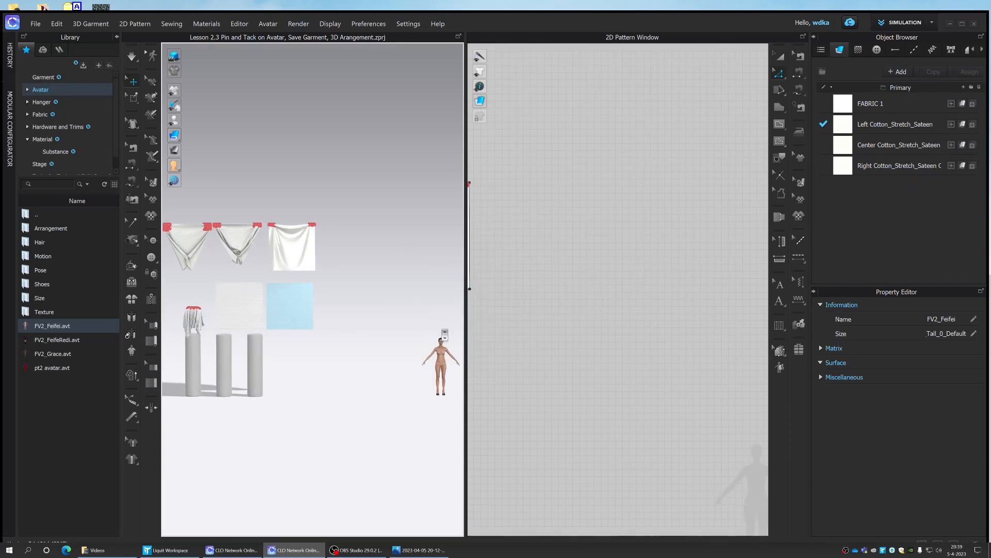
pyautogui.scroll(-1, 444, 334)
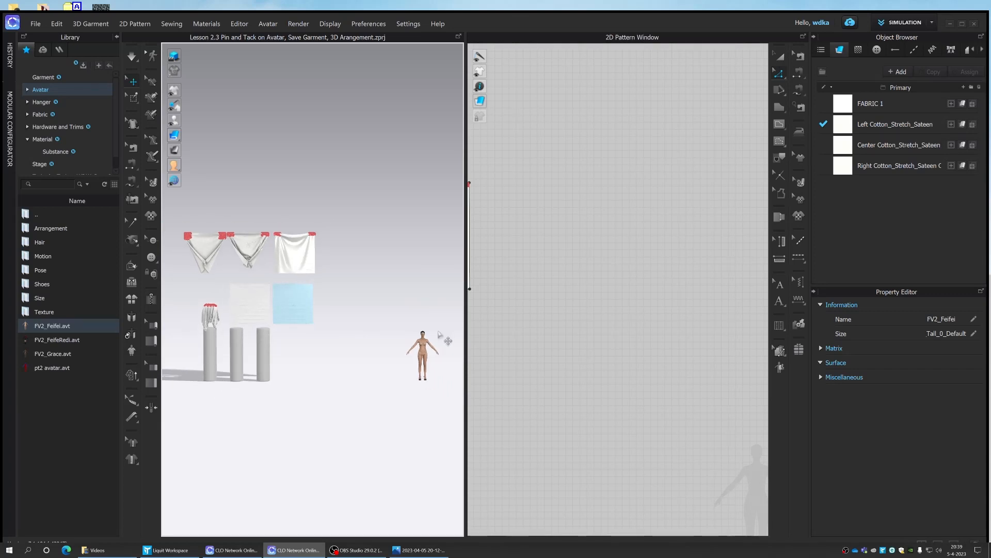
# - Move the avatar to the center, beside the cylinders
pyautogui.click(431, 354)
pyautogui.rightClick(423, 345)
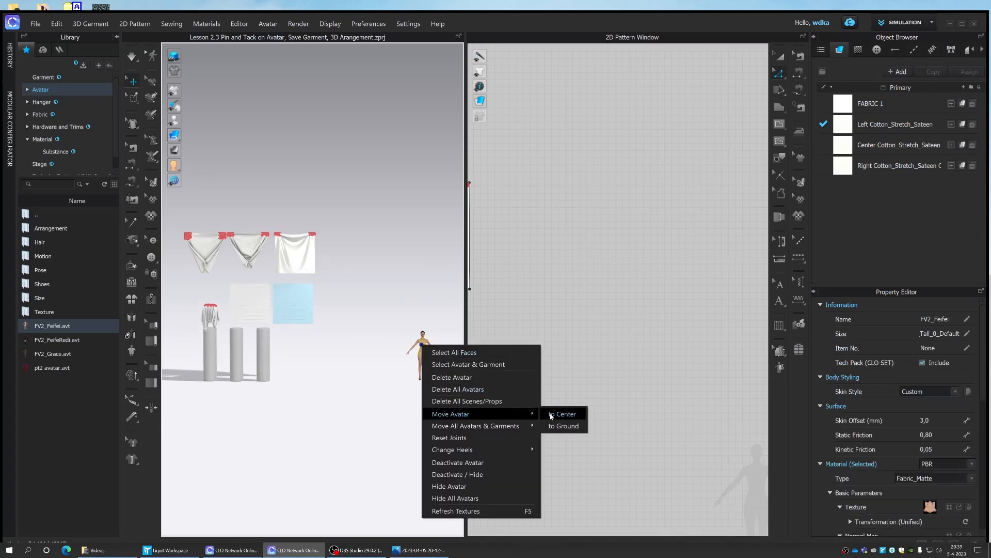
pyautogui.click(552, 414)
pyautogui.scroll(1, 327, 345)
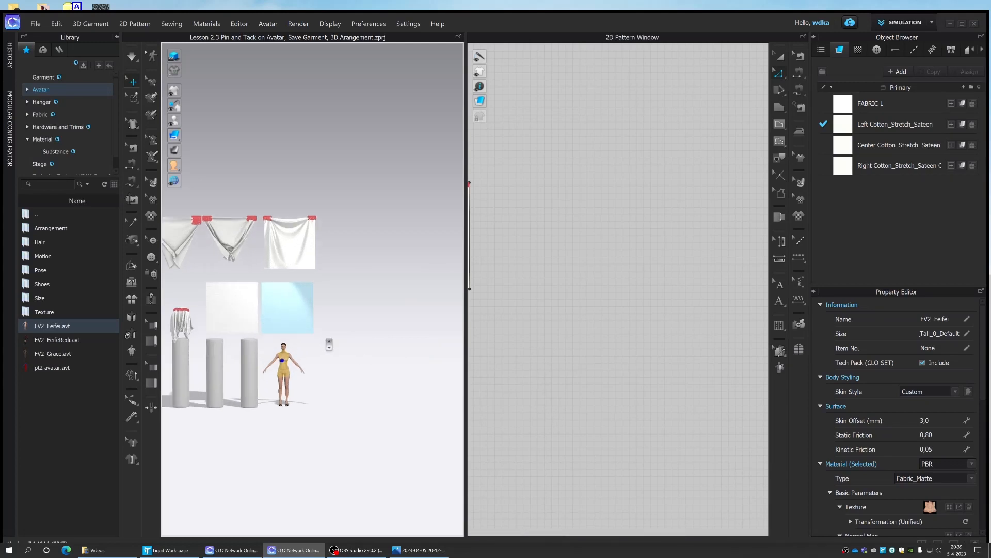
pyautogui.moveTo(329, 344); pyautogui.dragTo(382, 332, button='middle')
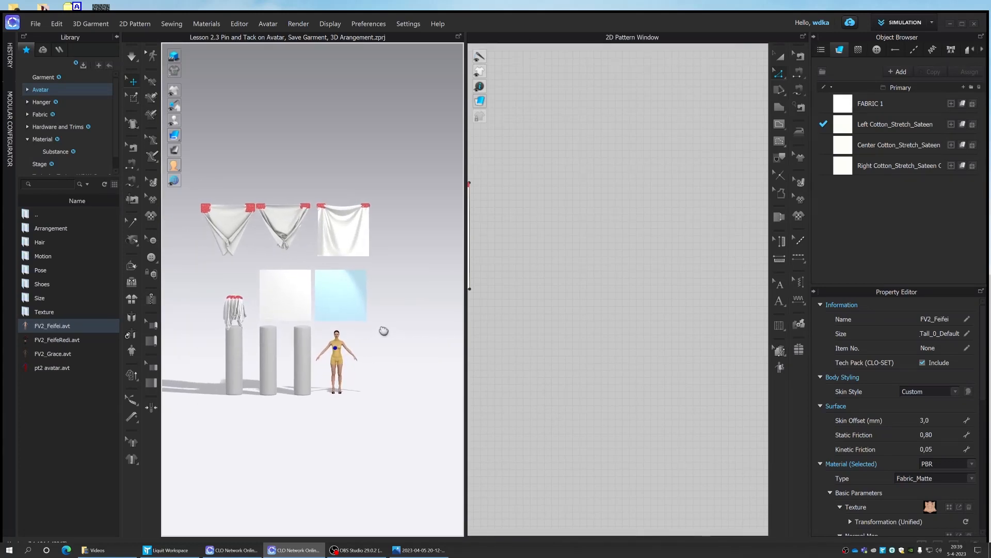
pyautogui.scroll(1, 382, 332)
pyautogui.click(381, 345)
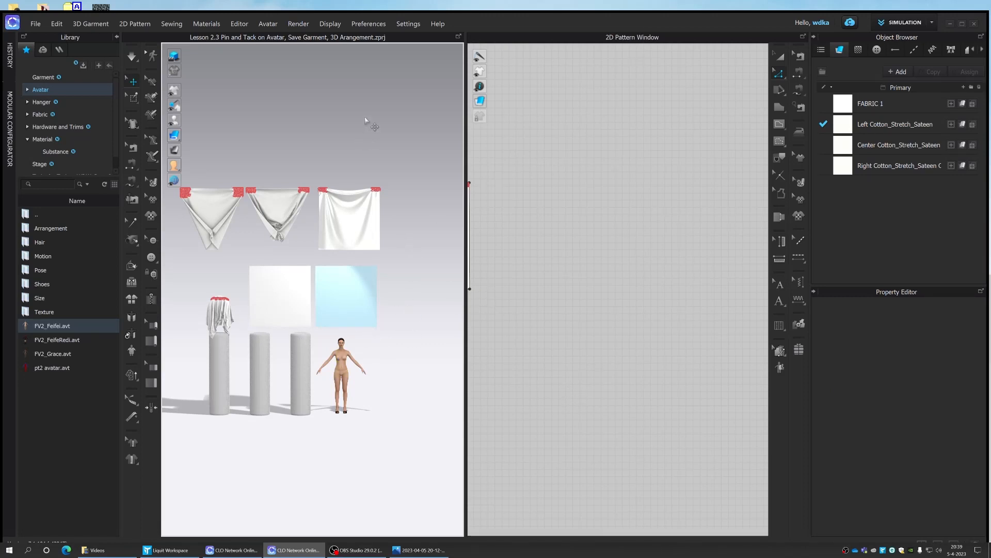
# - Move the plain white square pattern from above the cylinders to in front of the avatar in 3D
pyautogui.scroll(1, 379, 331)
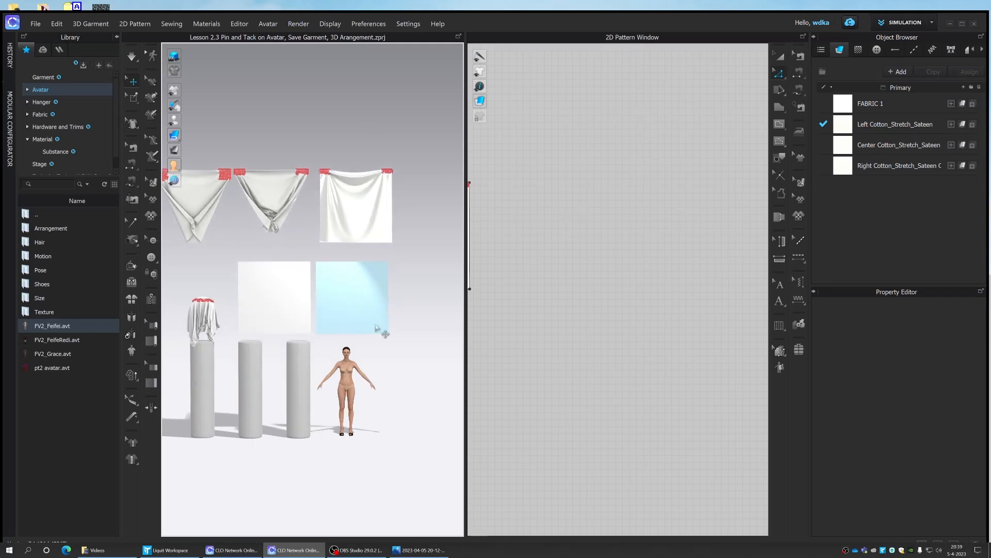
pyautogui.moveTo(386, 335); pyautogui.dragTo(383, 274, button='middle')
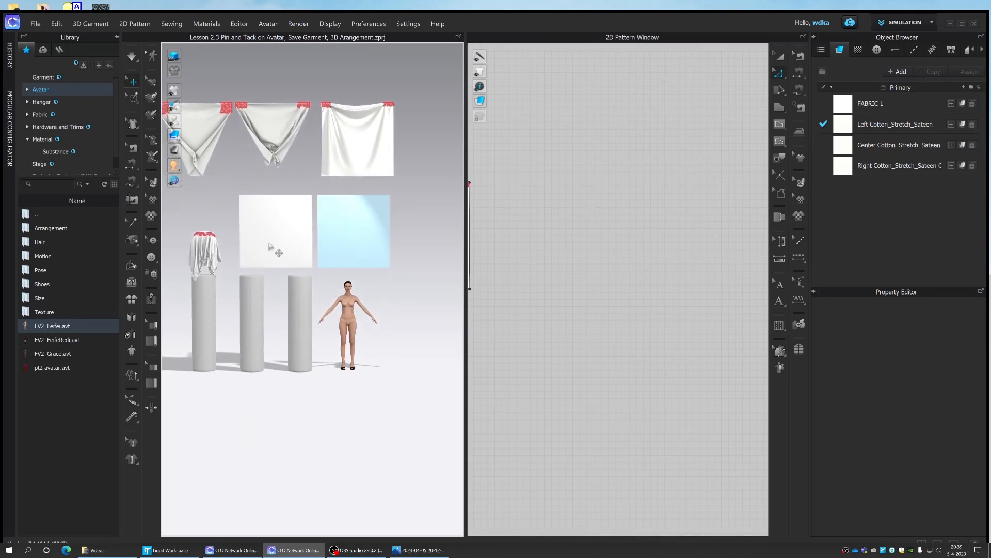
pyautogui.moveTo(266, 250); pyautogui.dragTo(340, 337)
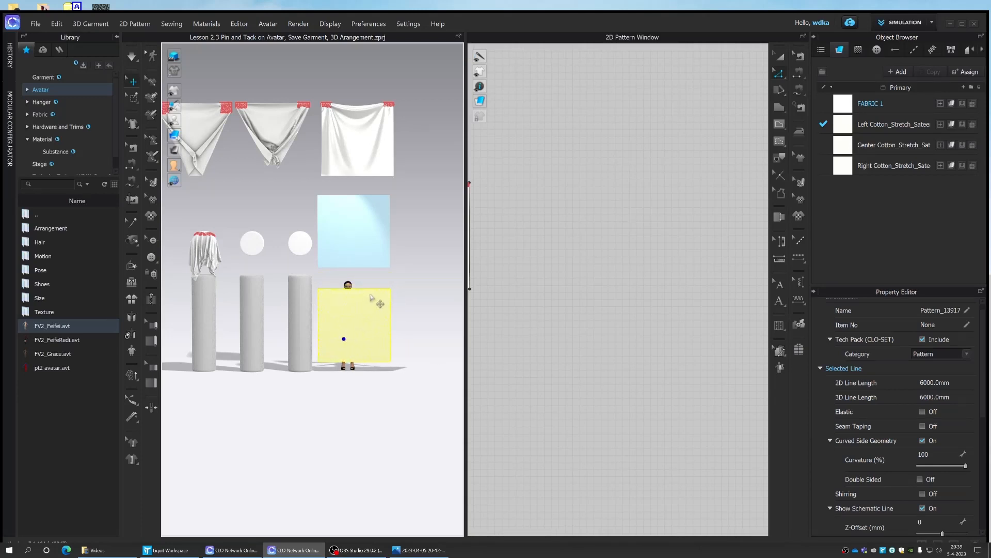
pyautogui.moveTo(370, 298); pyautogui.dragTo(372, 299)
pyautogui.scroll(1, 418, 262)
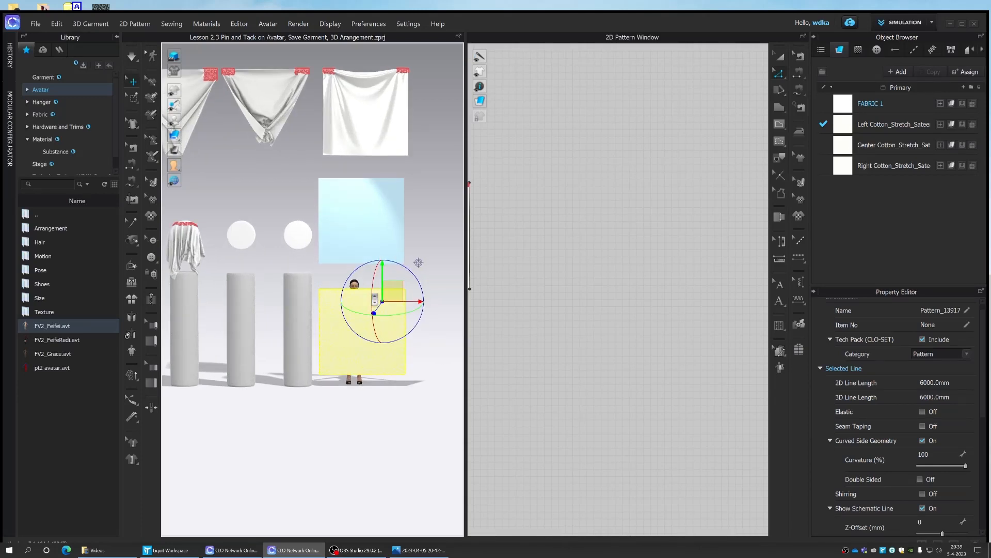
pyautogui.scroll(2, 375, 299)
pyautogui.press('w')
pyautogui.click(326, 298)
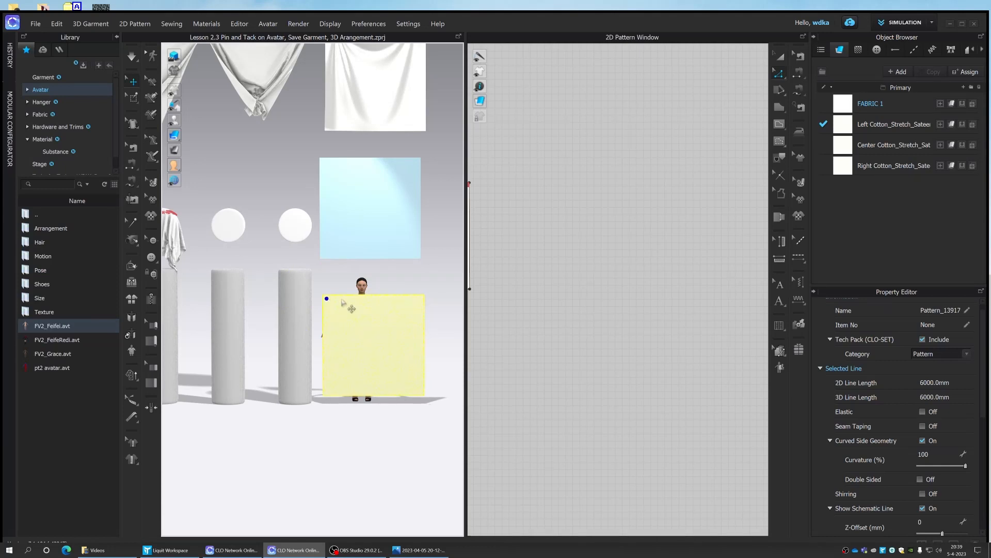
pyautogui.click(404, 347)
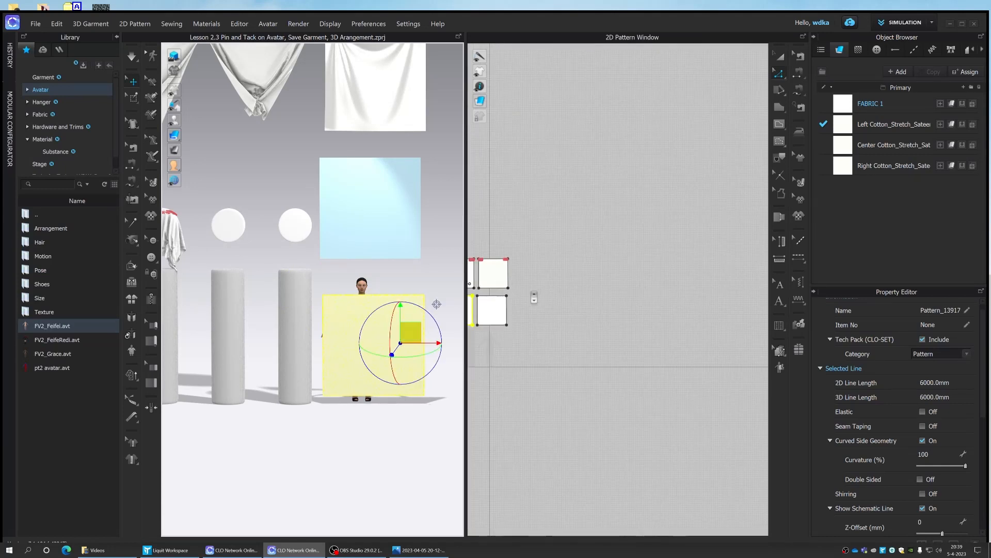
# - Scale the square pattern down to about 4426 mm per side with the Transform Pattern tool in 2D
pyautogui.scroll(-2, 534, 297)
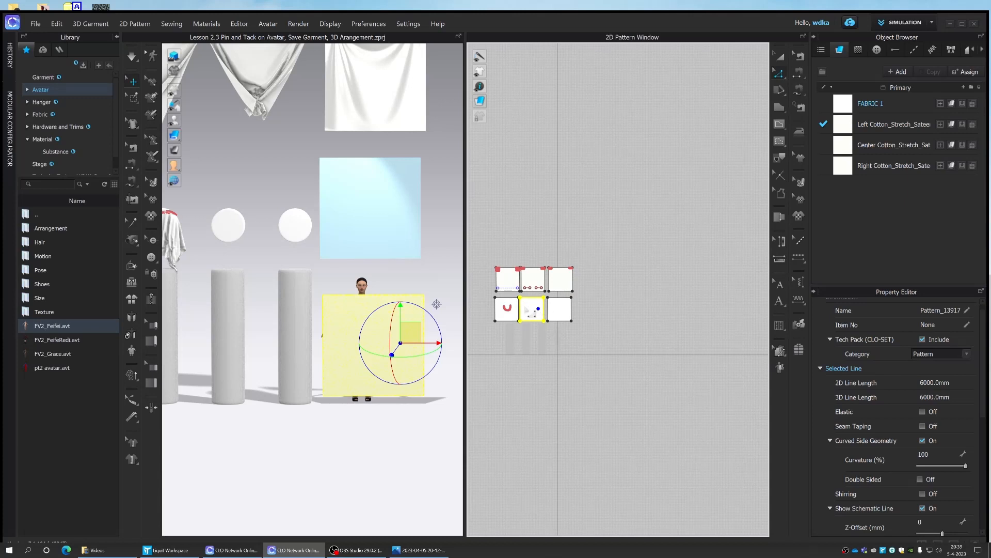
pyautogui.moveTo(544, 320); pyautogui.dragTo(542, 321)
pyautogui.click(527, 302)
pyautogui.click(545, 314)
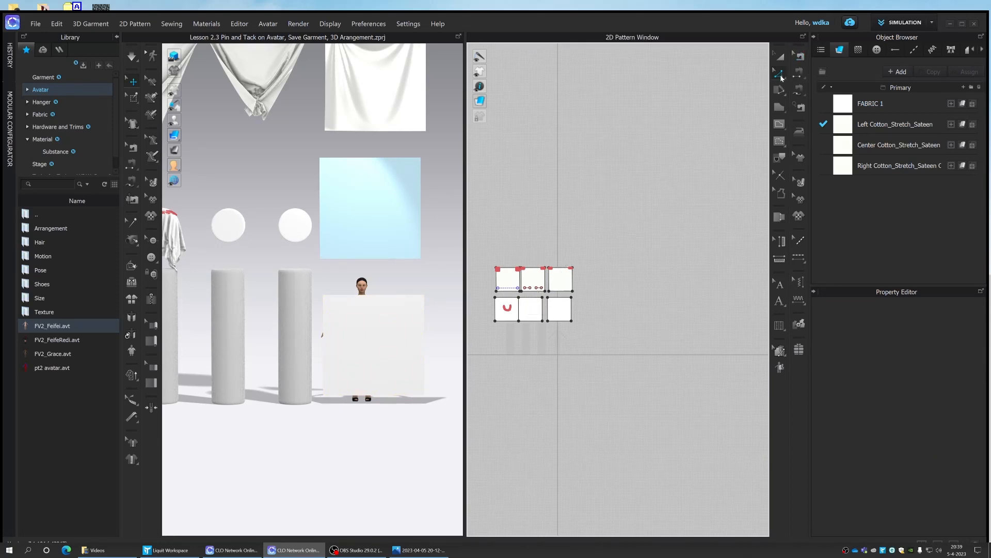
pyautogui.click(780, 56)
pyautogui.click(531, 309)
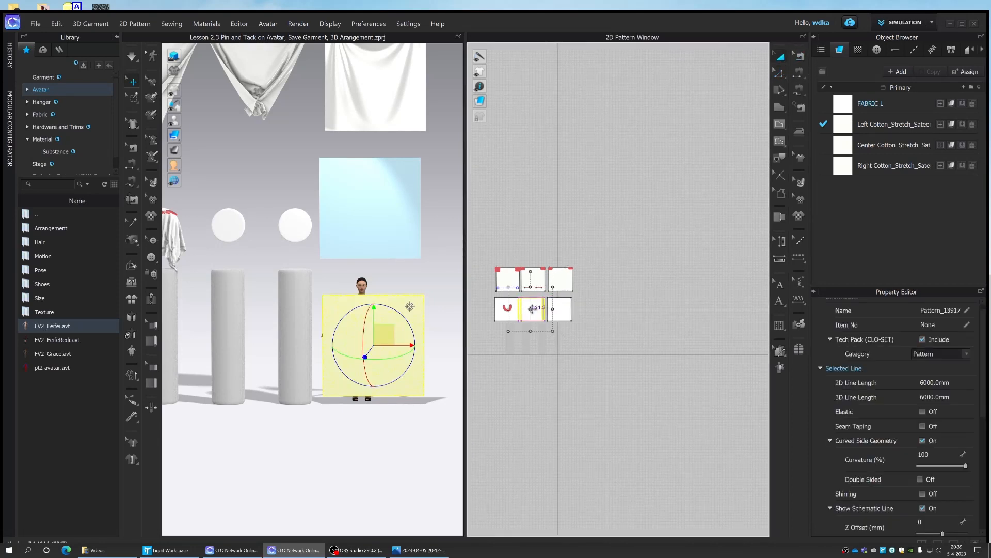
pyautogui.moveTo(532, 309); pyautogui.dragTo(537, 309)
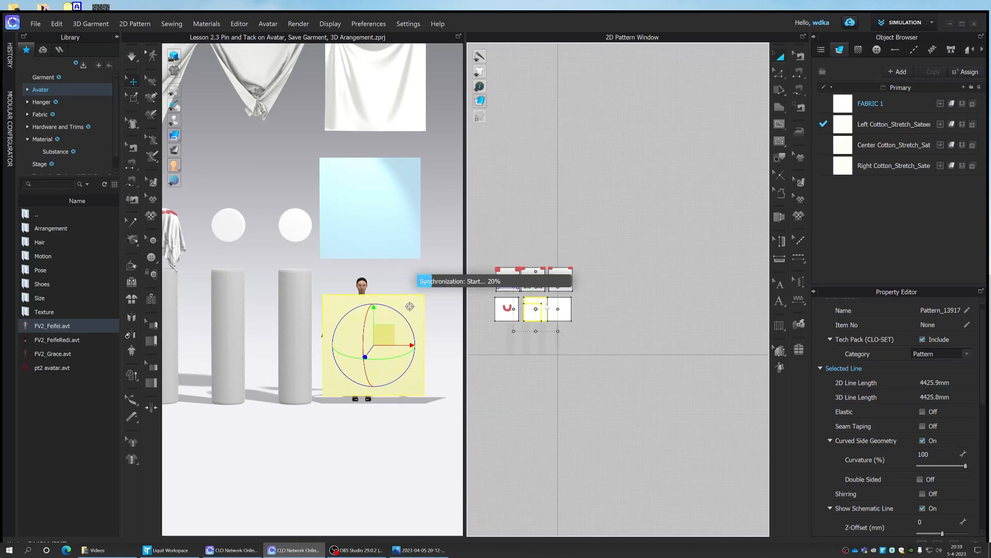
pyautogui.click(536, 316)
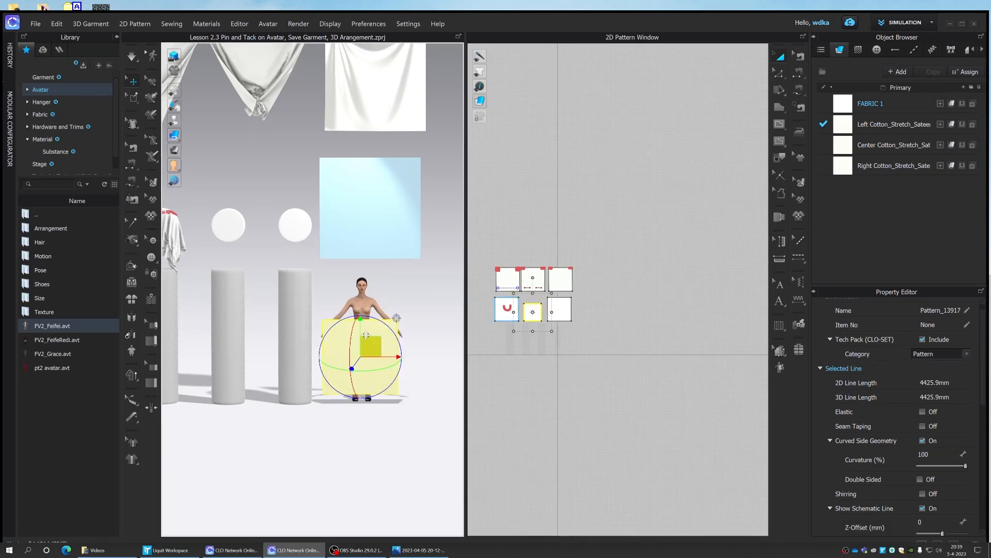
# - Raise the square to the avatar's upper body, shift it in line with her and tilt it over the shoulders
pyautogui.moveTo(367, 347); pyautogui.dragTo(367, 303)
pyautogui.moveTo(367, 305); pyautogui.dragTo(453, 313, button='right')
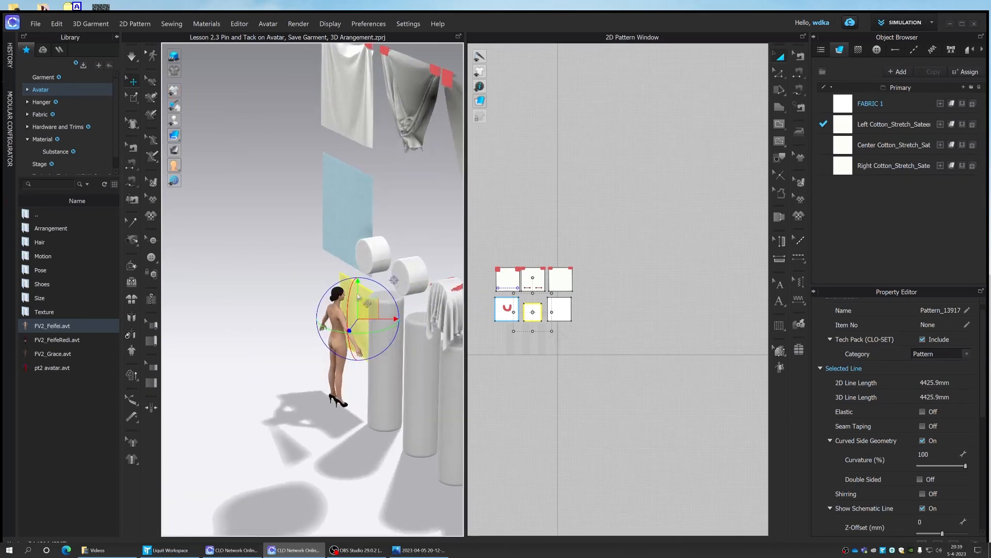
pyautogui.moveTo(366, 322)
pyautogui.mouseDown()
pyautogui.moveTo(354, 326)
pyautogui.moveTo(367, 320)
pyautogui.mouseUp()
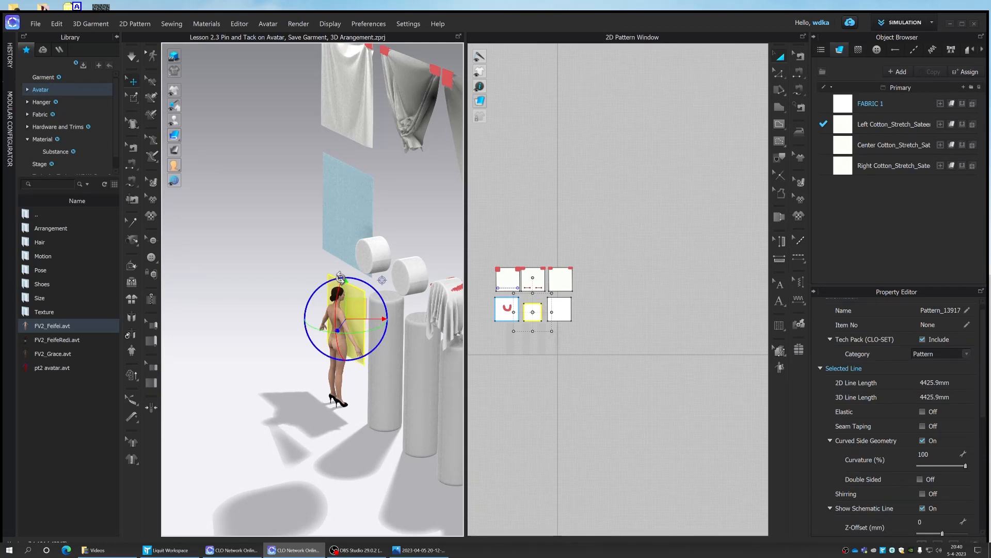
pyautogui.moveTo(340, 278); pyautogui.dragTo(307, 302)
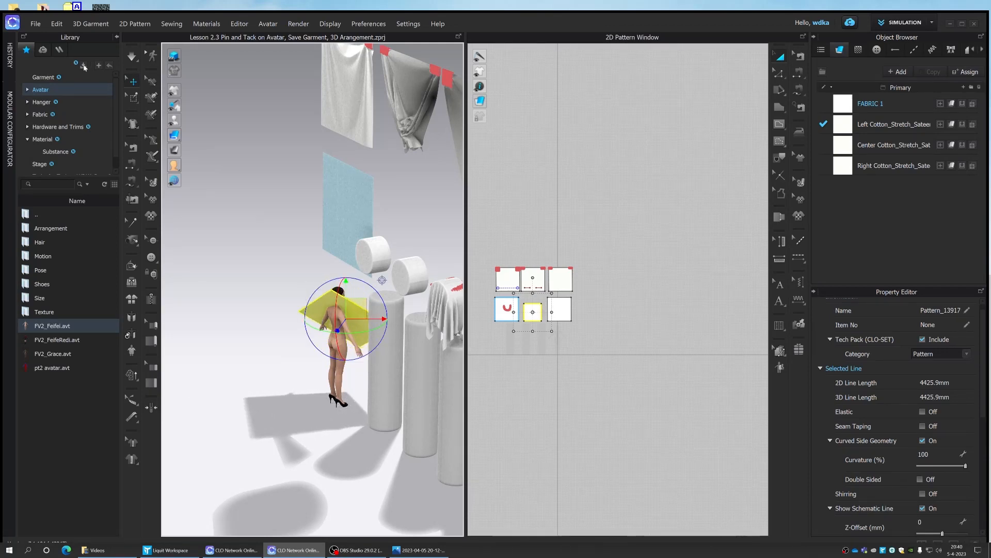
# - Run the simulation to drape the square over the avatar, and stop it
pyautogui.click(132, 55)
pyautogui.press('space')
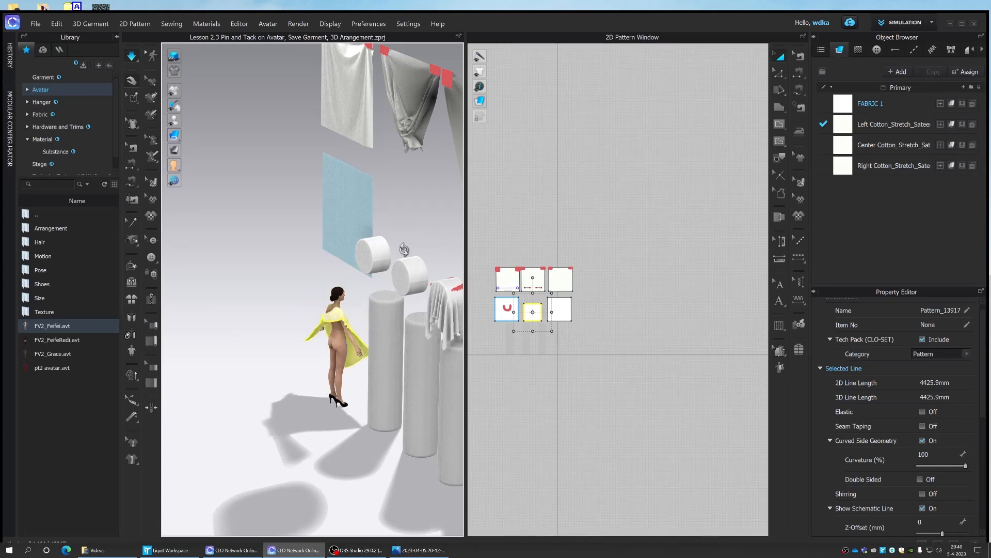
pyautogui.moveTo(400, 221); pyautogui.dragTo(329, 228, button='right')
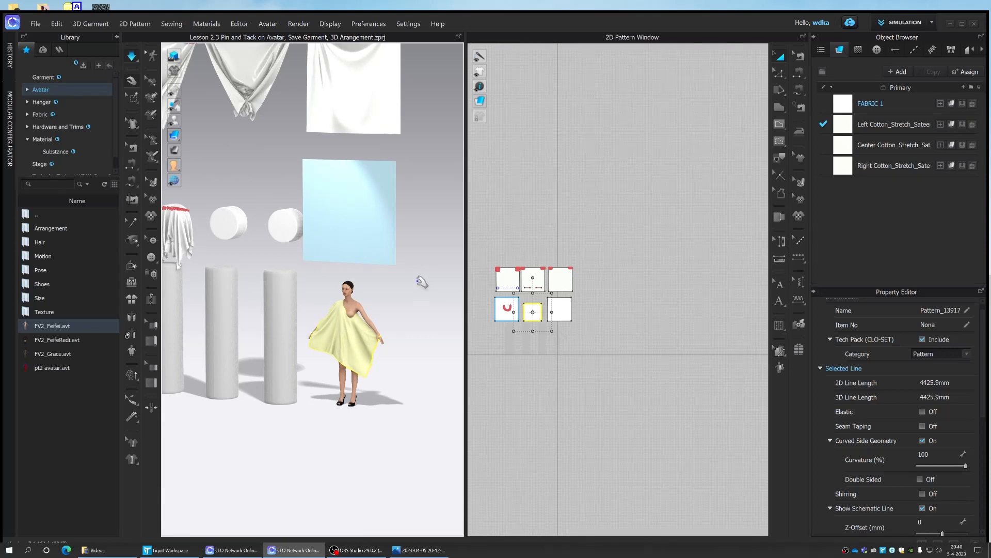
pyautogui.press('space')
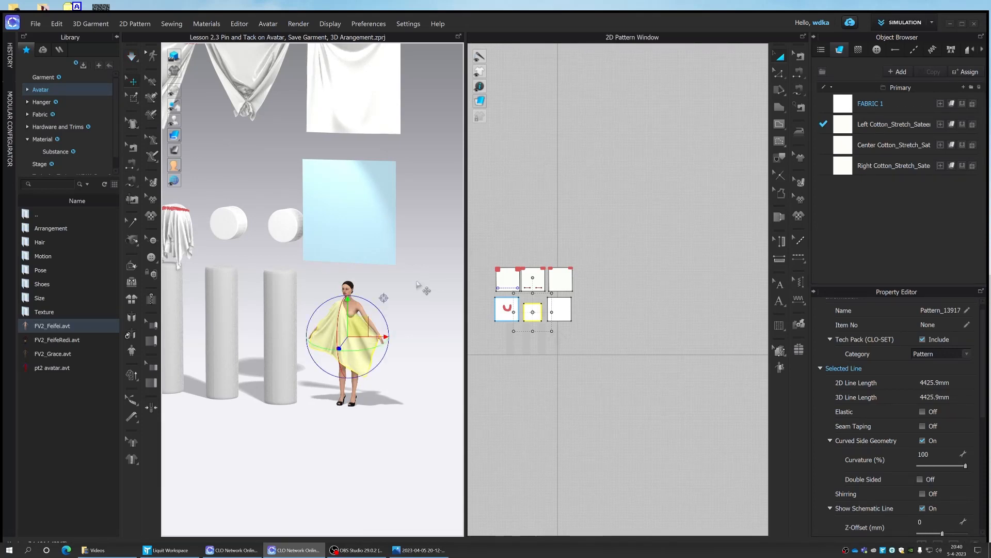
# - Reset the selected square pattern's 3D arrangement
pyautogui.rightClick(332, 341)
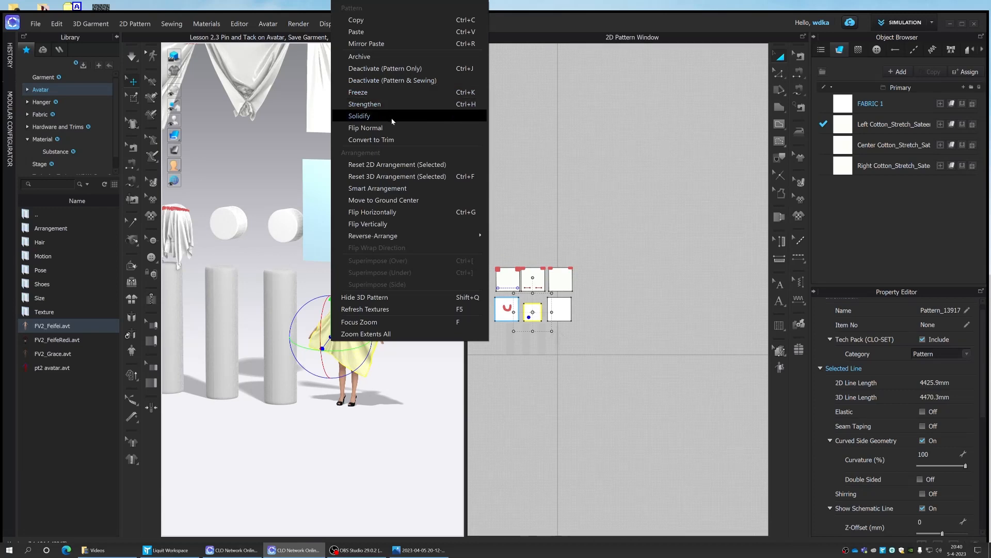
pyautogui.click(399, 175)
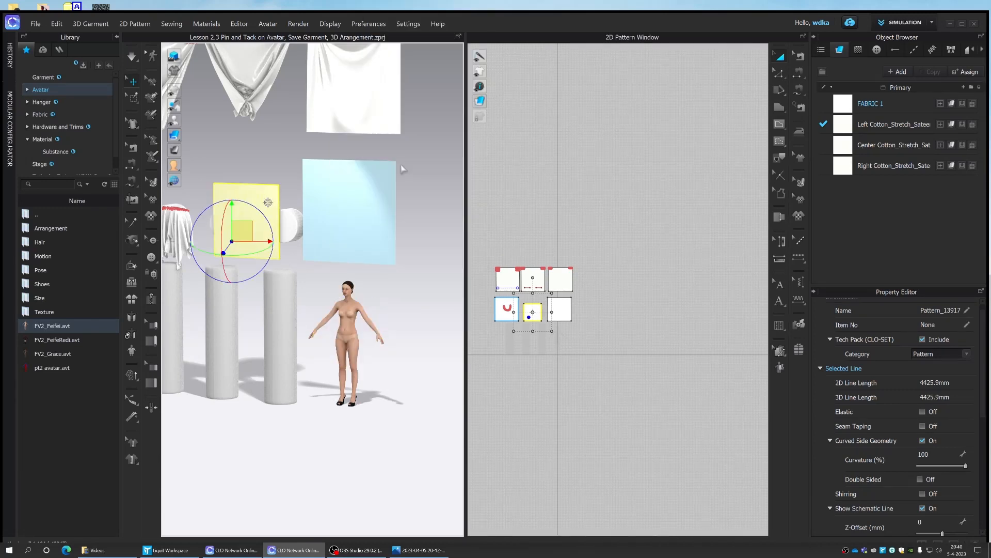
pyautogui.scroll(-4, 384, 297)
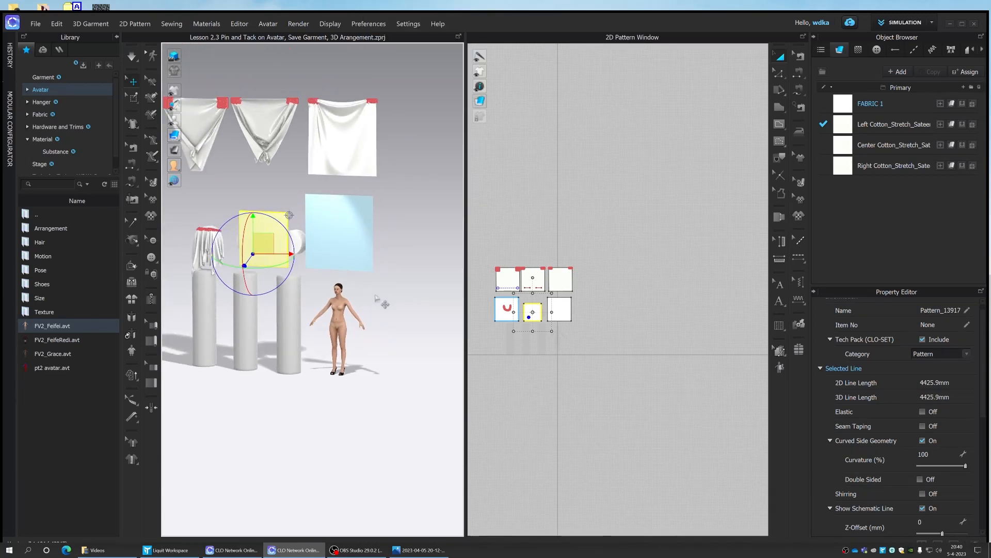
pyautogui.moveTo(382, 291); pyautogui.dragTo(392, 293, button='middle')
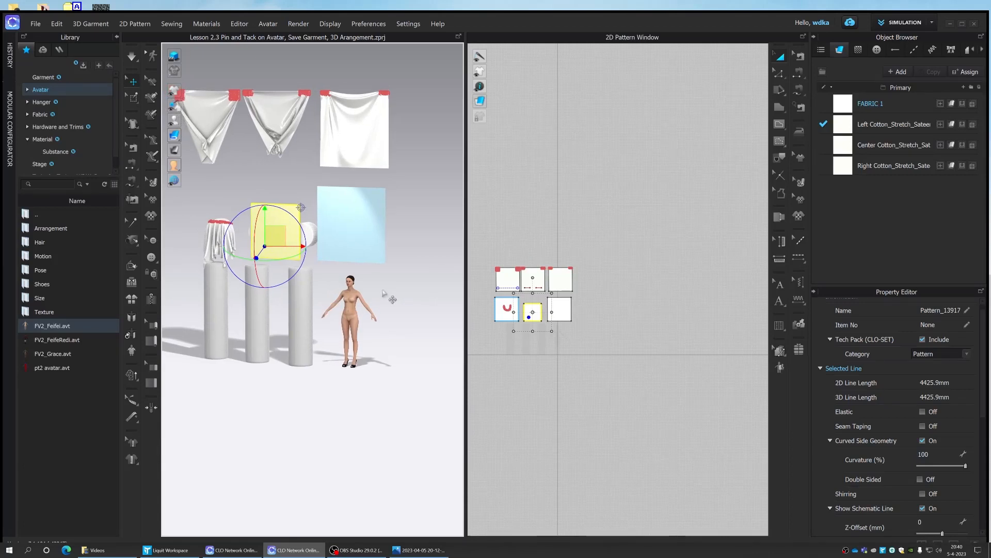
# - Show the avatar's arrangement points and wrap the selected square around her body using a front body point
pyautogui.moveTo(176, 122)
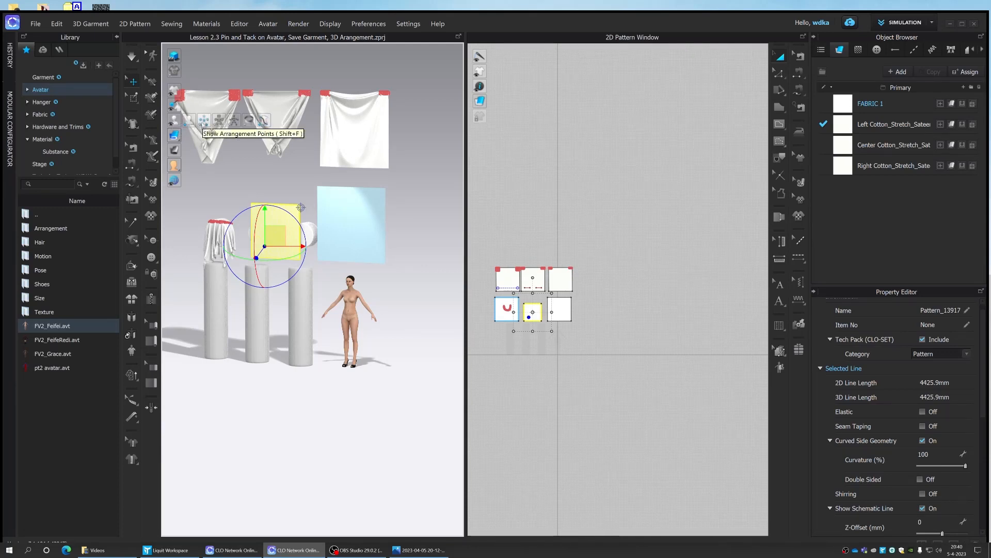
pyautogui.click(204, 122)
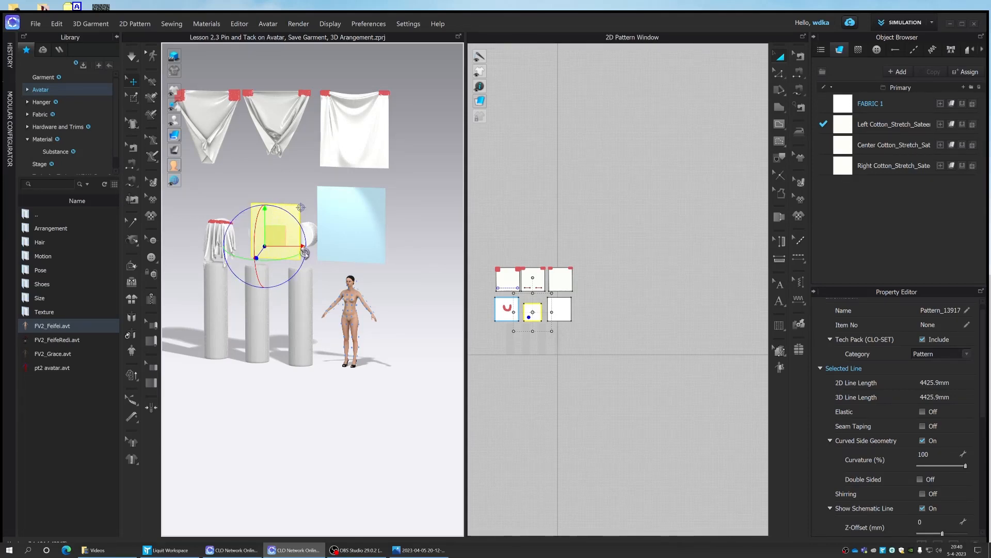
pyautogui.click(357, 317)
pyautogui.click(357, 319)
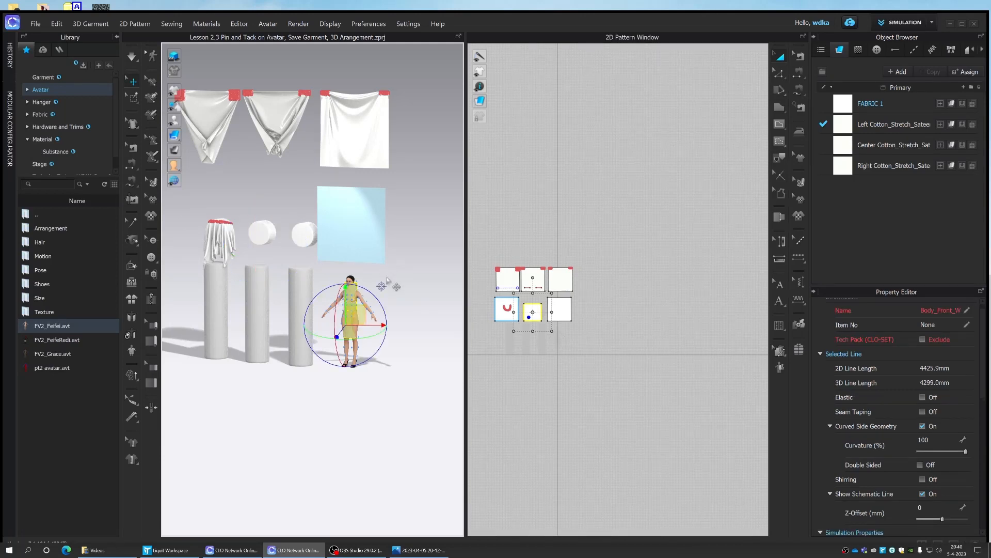
pyautogui.click(389, 282)
pyautogui.moveTo(436, 285); pyautogui.dragTo(442, 286, button='right')
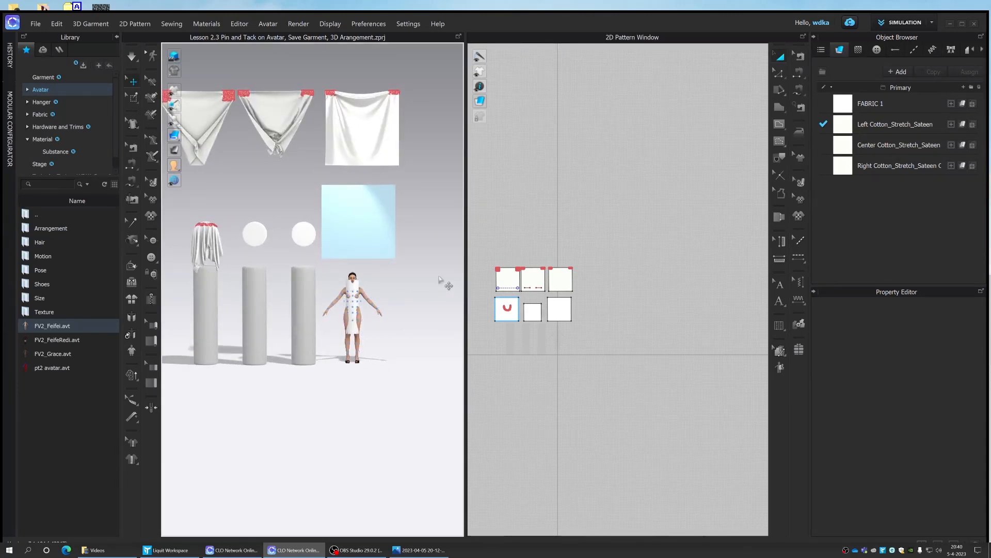
pyautogui.press('q')
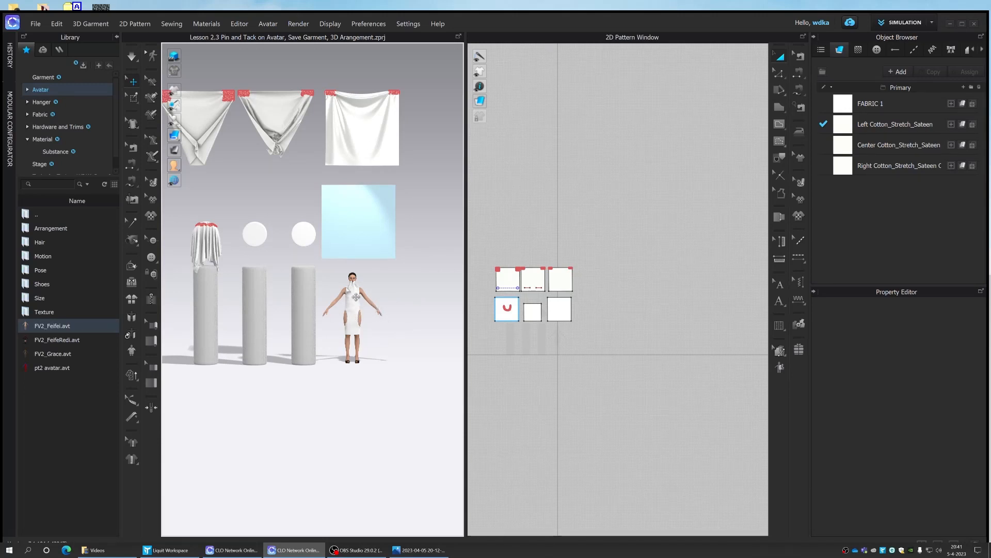
# - Reset the wrapped square's 3D arrangement and place the flat square in front of the avatar's body
pyautogui.rightClick(352, 305)
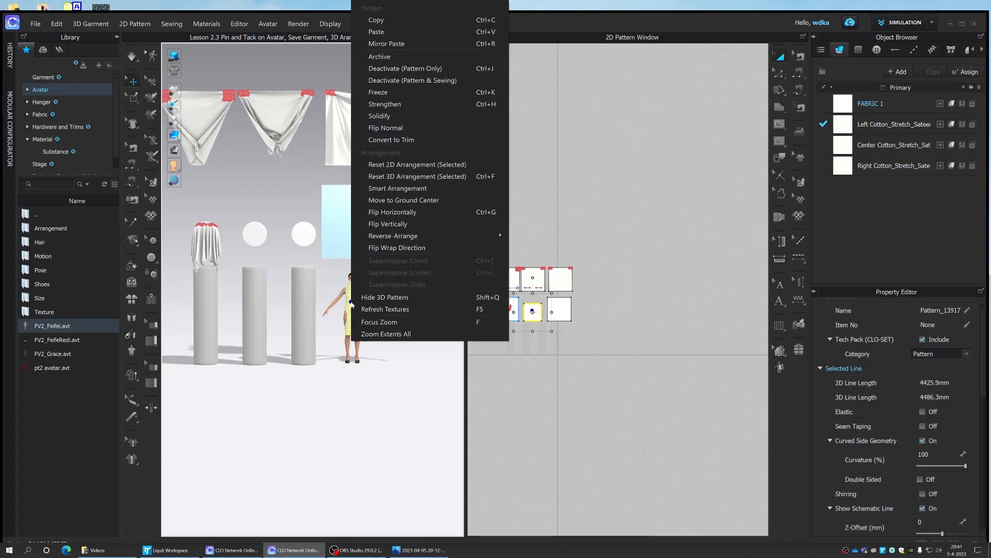
pyautogui.click(417, 178)
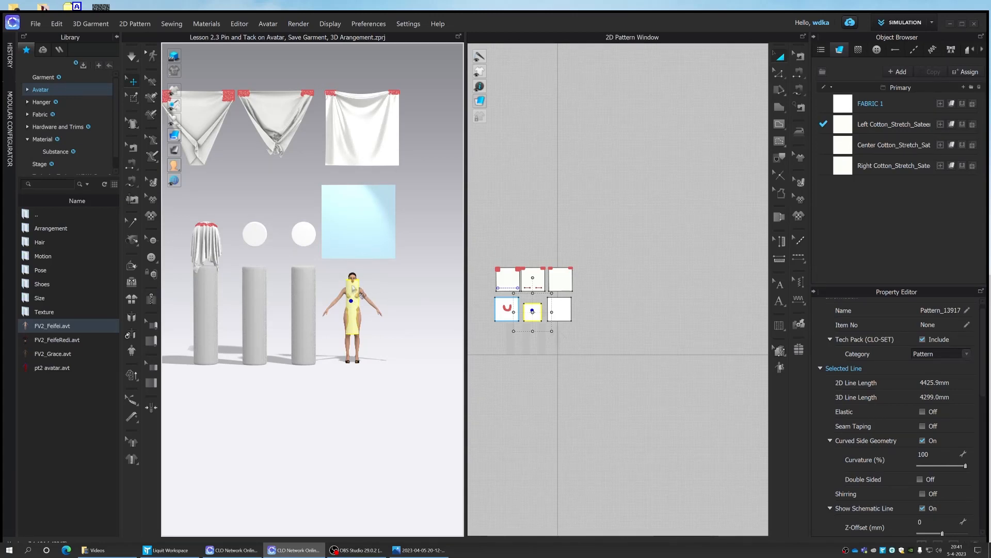
pyautogui.rightClick(352, 286)
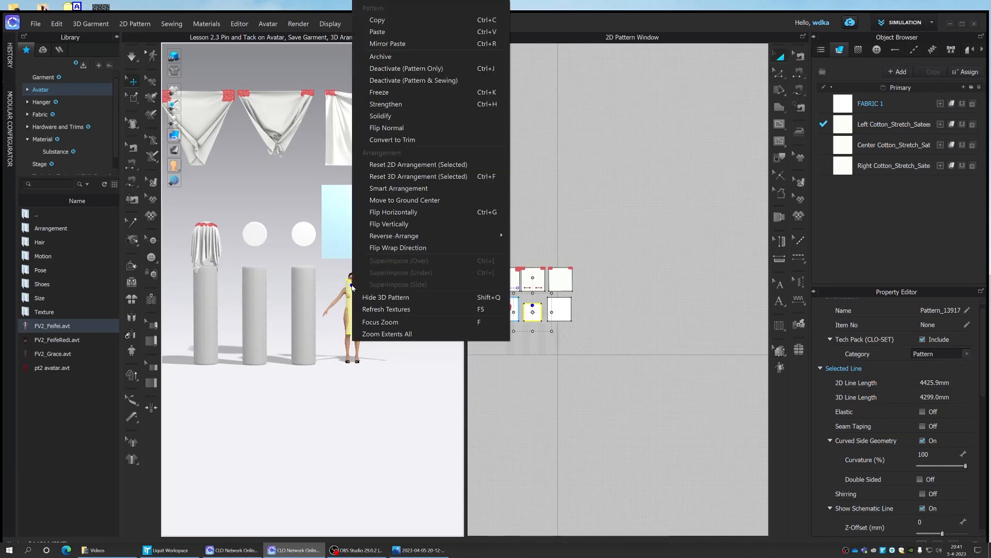
pyautogui.click(401, 169)
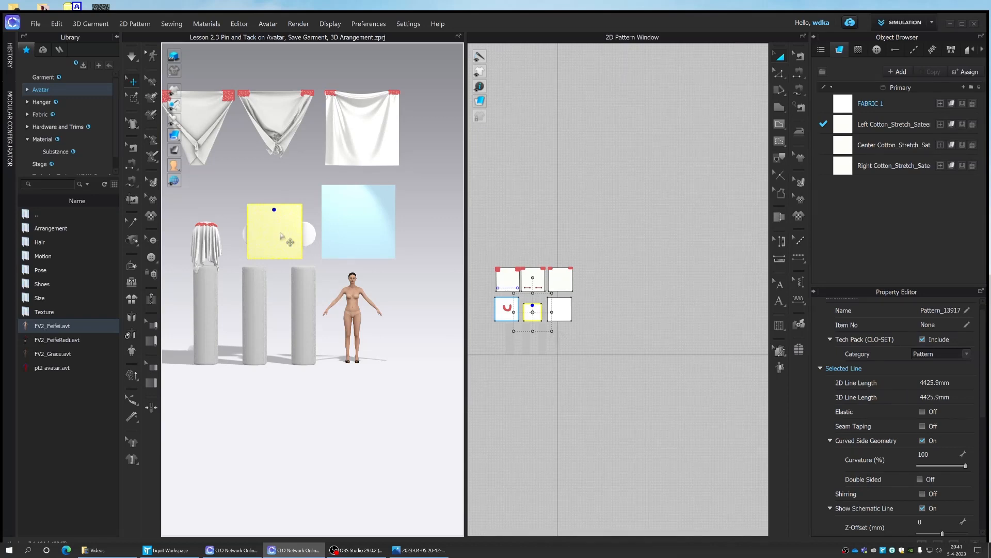
pyautogui.moveTo(280, 238); pyautogui.dragTo(364, 314)
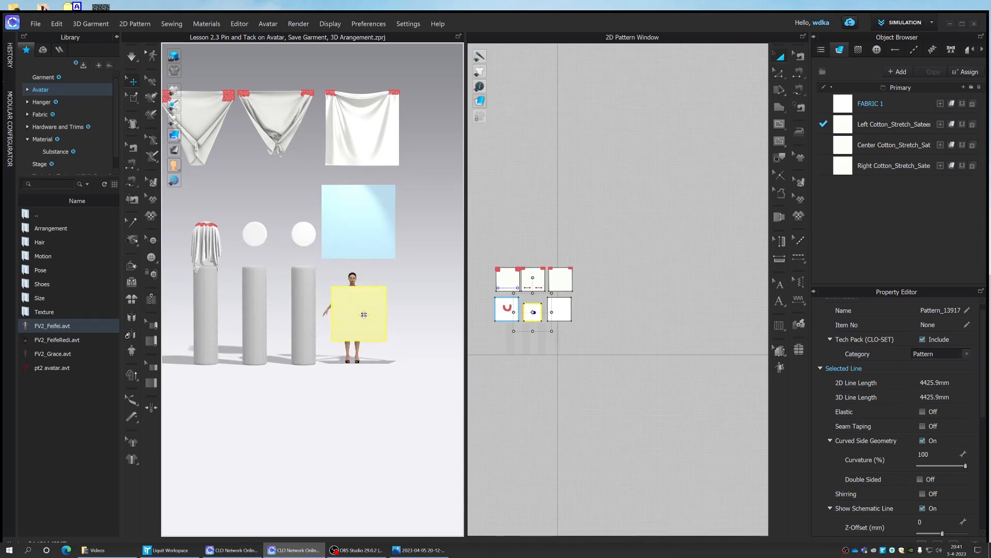
# - Tack the square's upper edge to the avatar's right shoulder using Tack on Avatar
pyautogui.moveTo(390, 314); pyautogui.dragTo(465, 319, button='right')
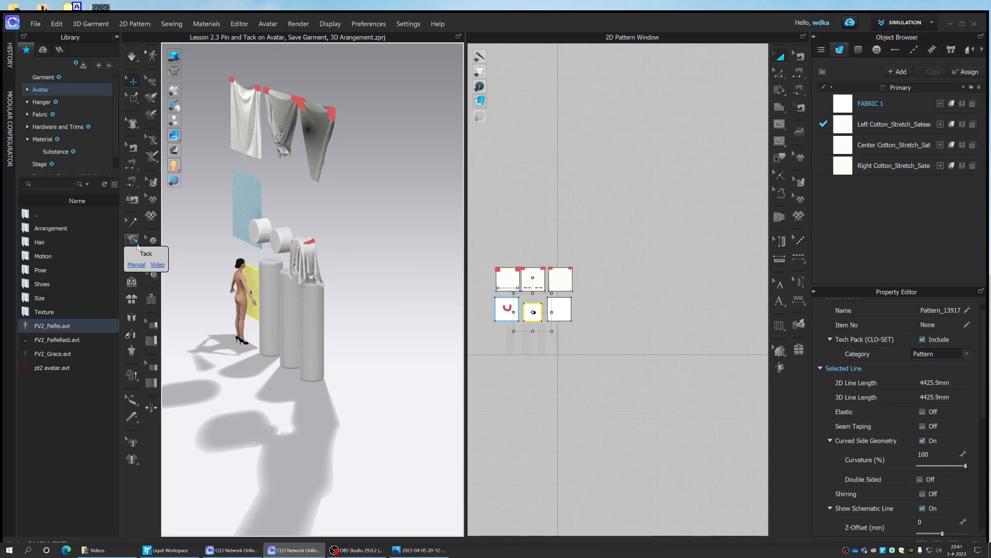
pyautogui.click(137, 246)
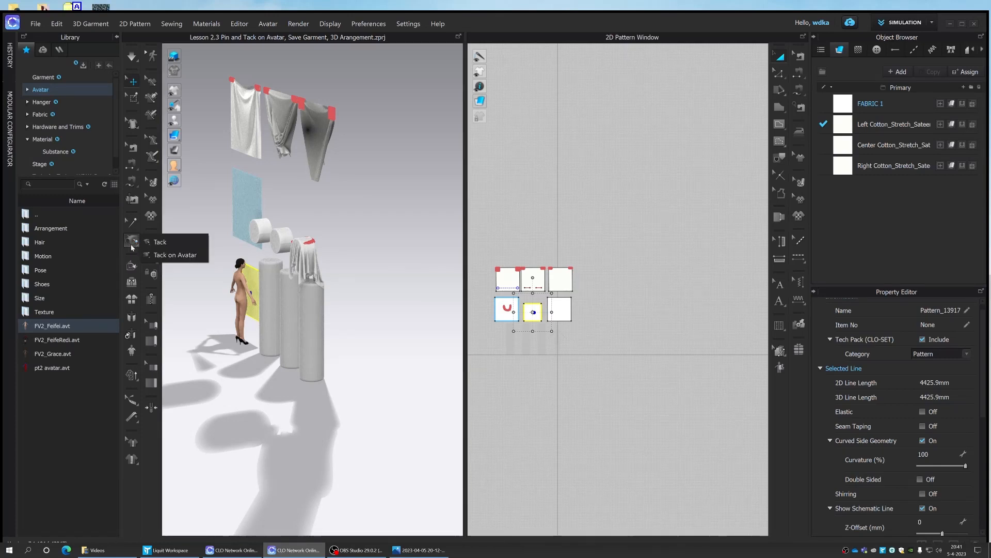
pyautogui.click(159, 243)
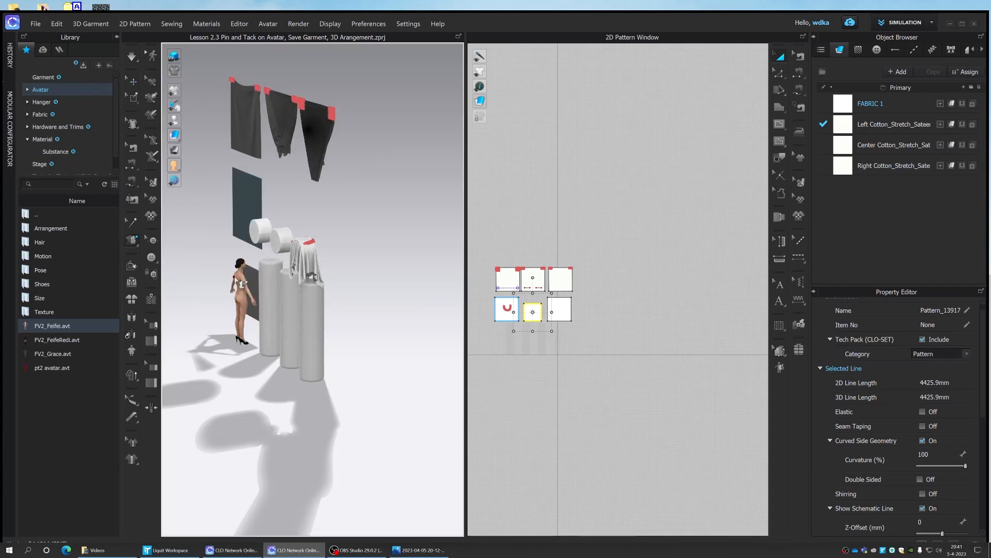
pyautogui.scroll(3, 242, 284)
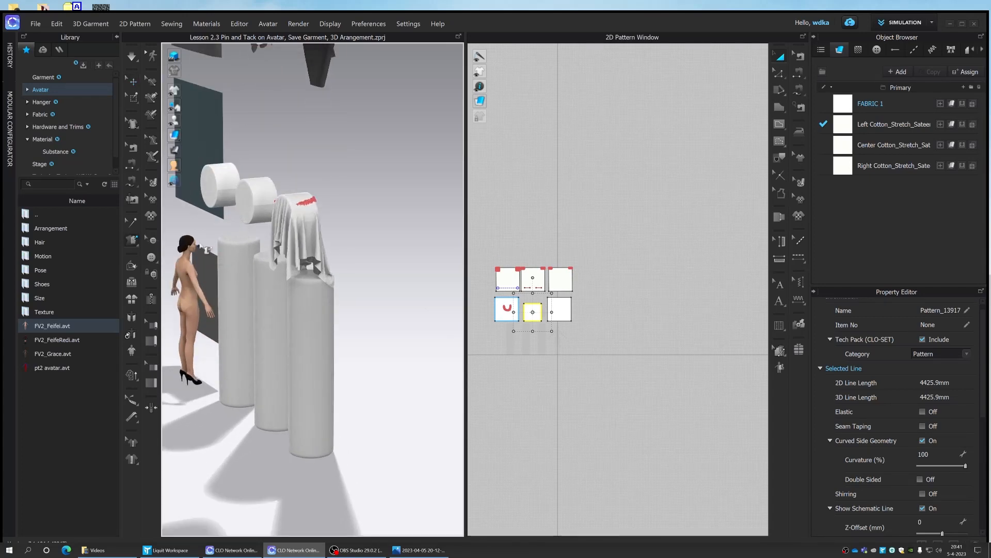
pyautogui.scroll(3, 272, 269)
pyautogui.scroll(2, 231, 261)
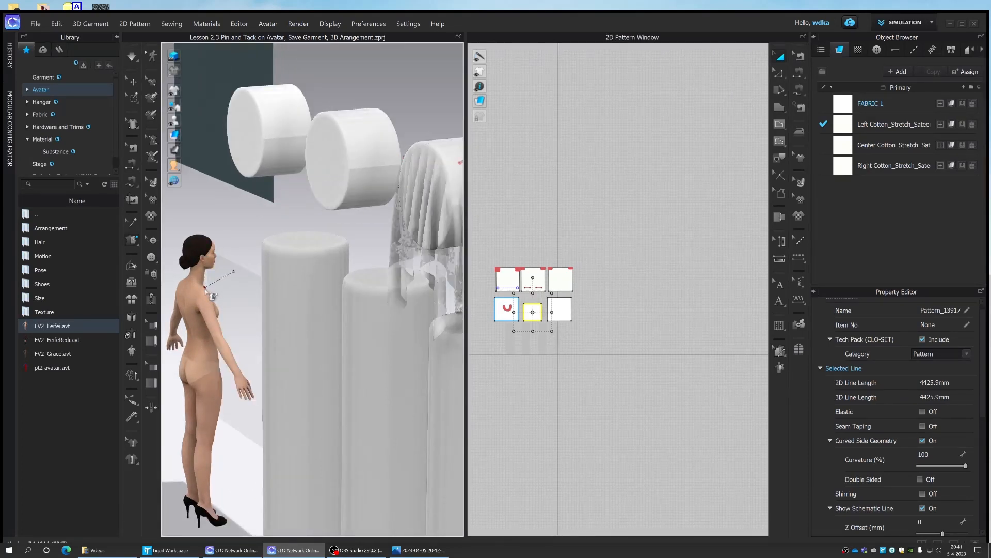
pyautogui.click(205, 290)
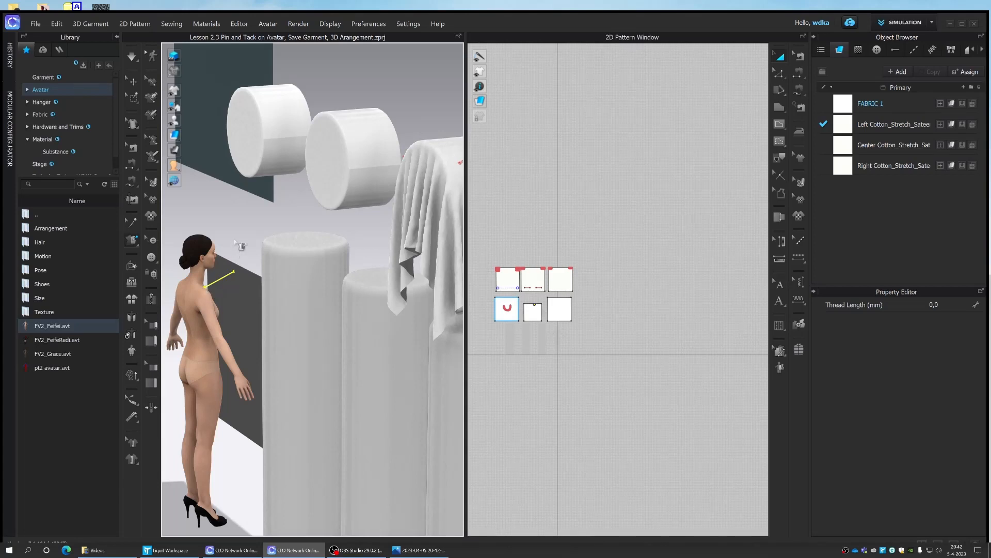
# - Simulate the shoulder-tacked square, pull the fabric across the front of the avatar's body, and stop the simulation
pyautogui.moveTo(238, 246); pyautogui.dragTo(283, 242, button='right')
pyautogui.moveTo(326, 239); pyautogui.dragTo(207, 261, button='middle')
pyautogui.scroll(3, 299, 262)
pyautogui.moveTo(395, 187); pyautogui.dragTo(407, 162, button='right')
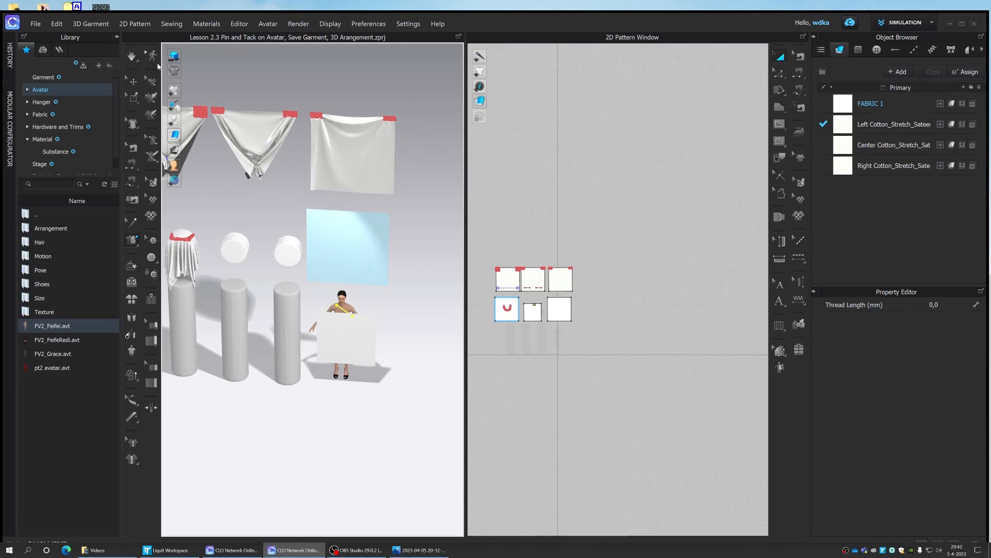
pyautogui.click(138, 60)
pyautogui.click(133, 61)
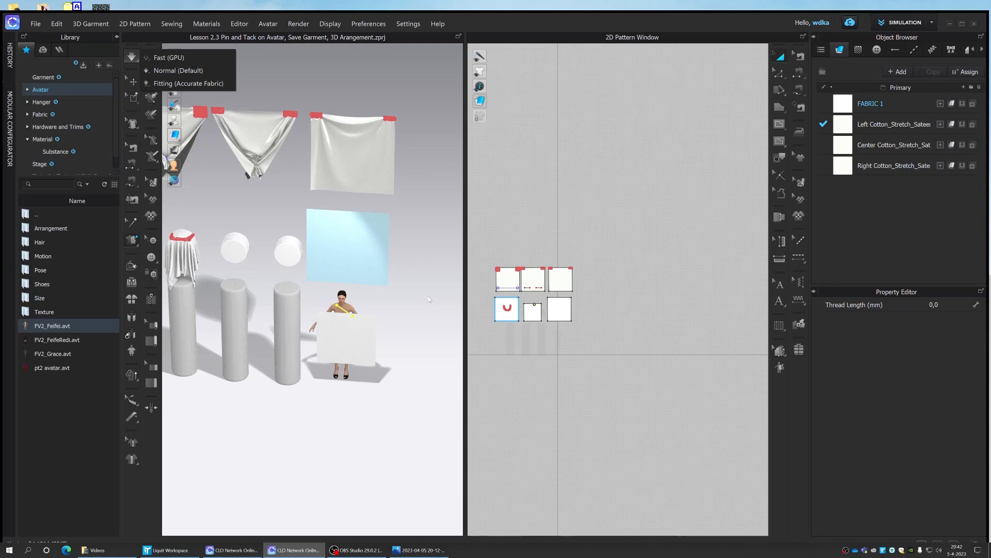
pyautogui.press('space')
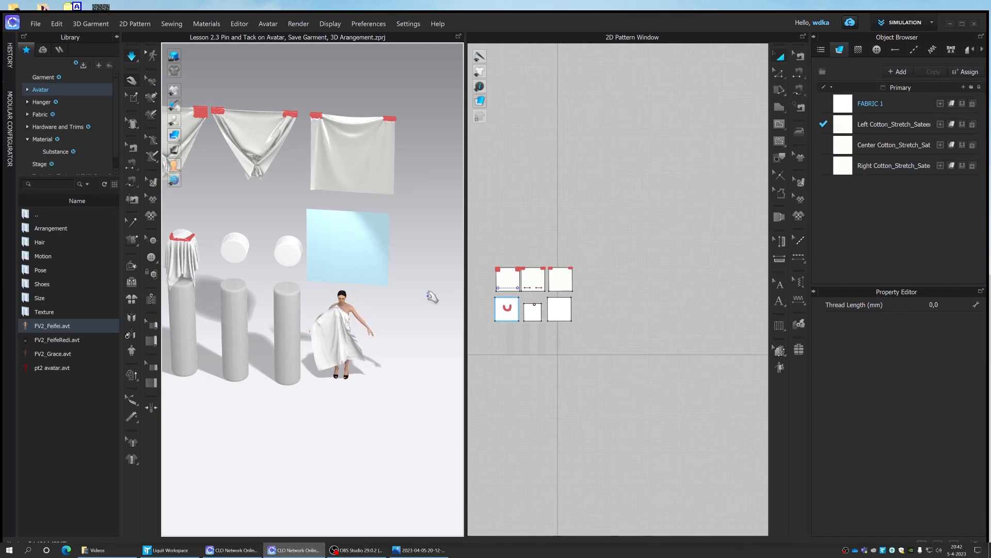
pyautogui.scroll(3, 432, 297)
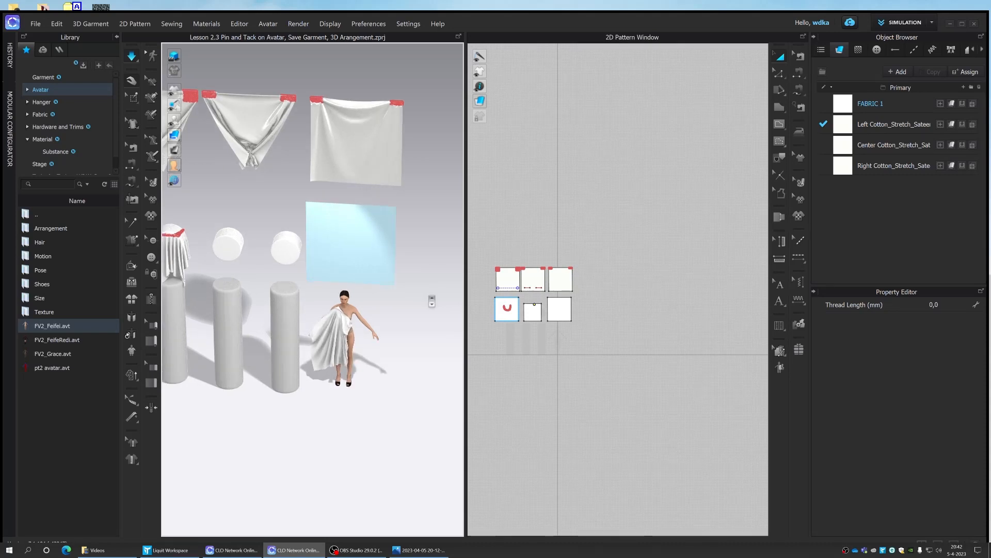
pyautogui.scroll(2, 407, 331)
pyautogui.moveTo(406, 336); pyautogui.dragTo(395, 321, button='middle')
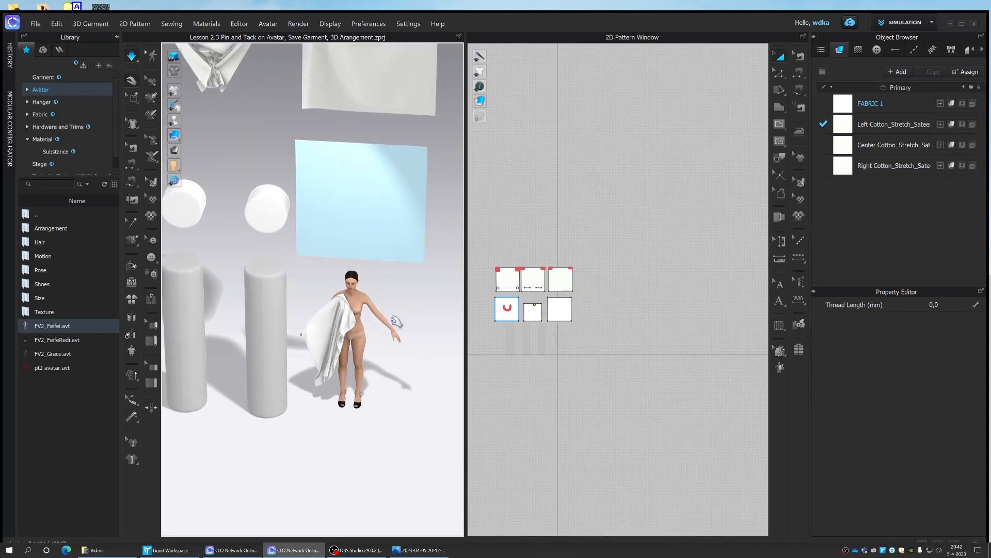
pyautogui.click(343, 333)
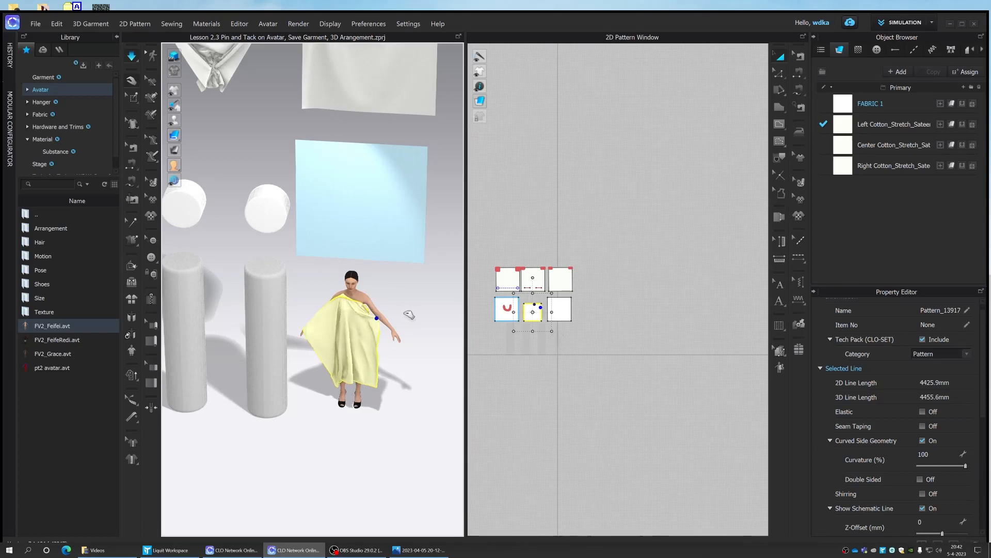
pyautogui.press('space')
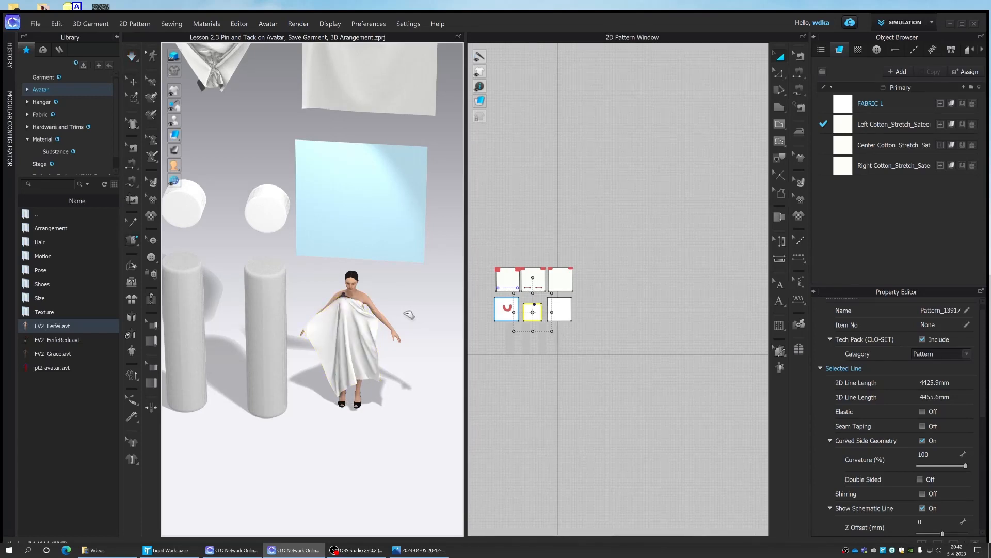
# - Tack a point near the square's side edge to the back of the avatar's waist using Tack on Avatar
pyautogui.moveTo(405, 313); pyautogui.dragTo(305, 288, button='right')
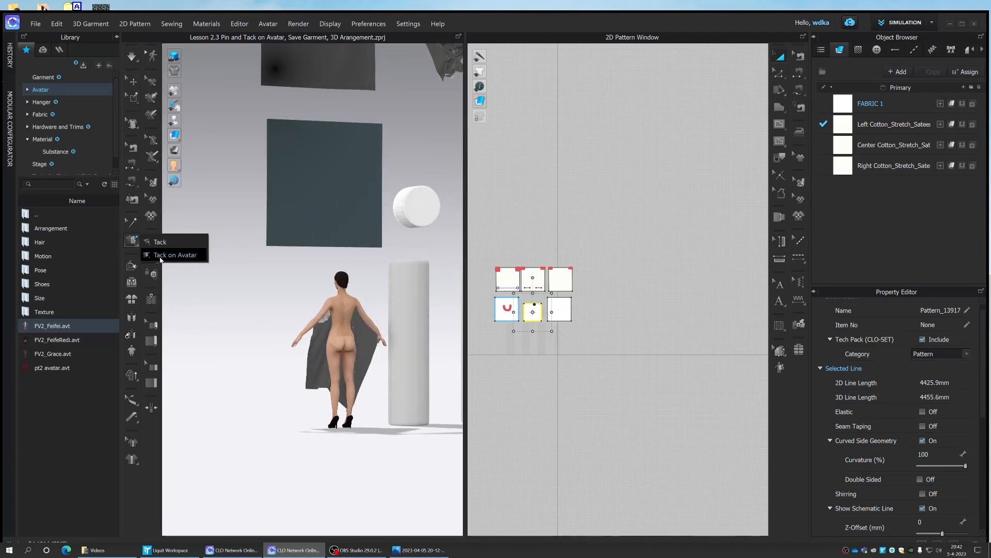
pyautogui.click(152, 256)
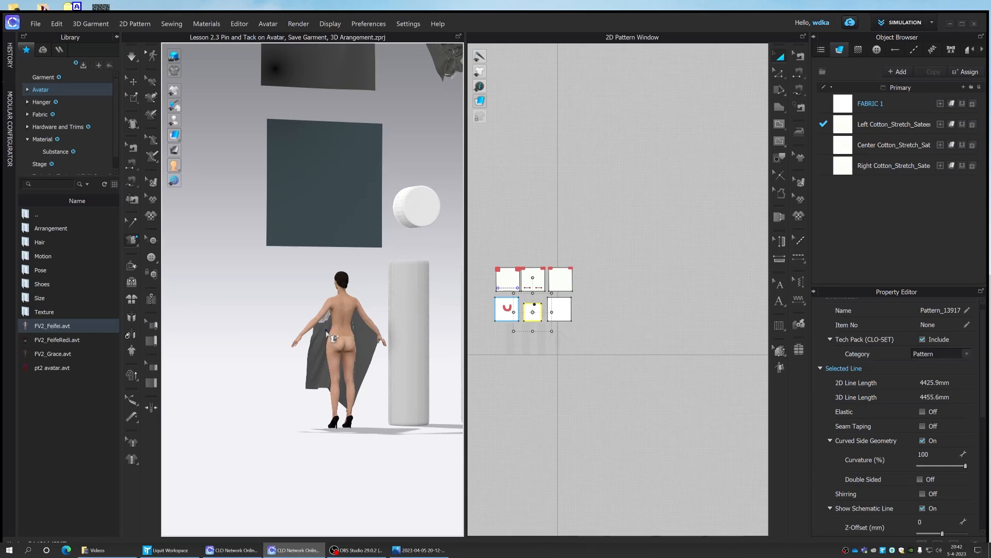
pyautogui.click(327, 334)
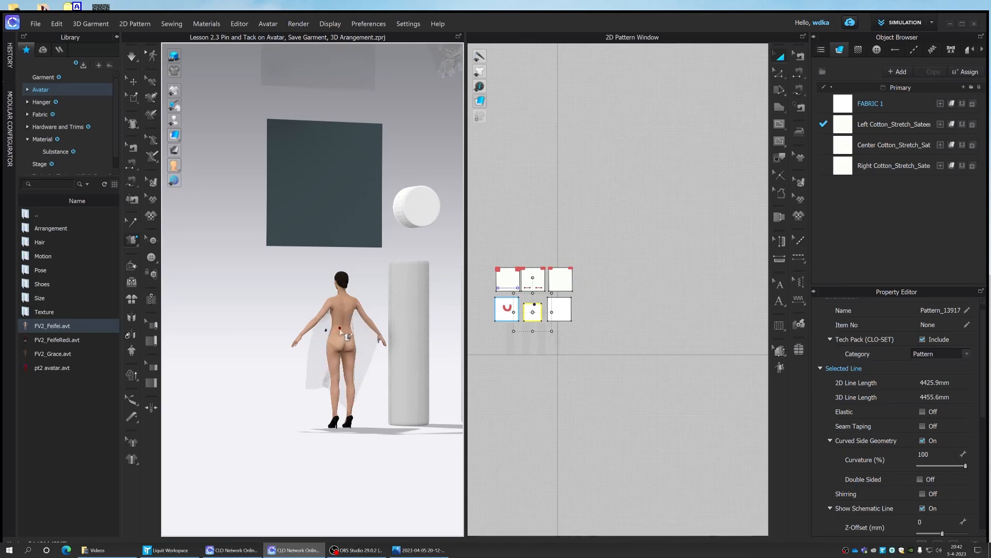
pyautogui.click(341, 333)
# - Run the simulation so the waist tack pulls the fabric around the avatar's body
pyautogui.moveTo(341, 334); pyautogui.dragTo(333, 267, button='right')
pyautogui.click(131, 56)
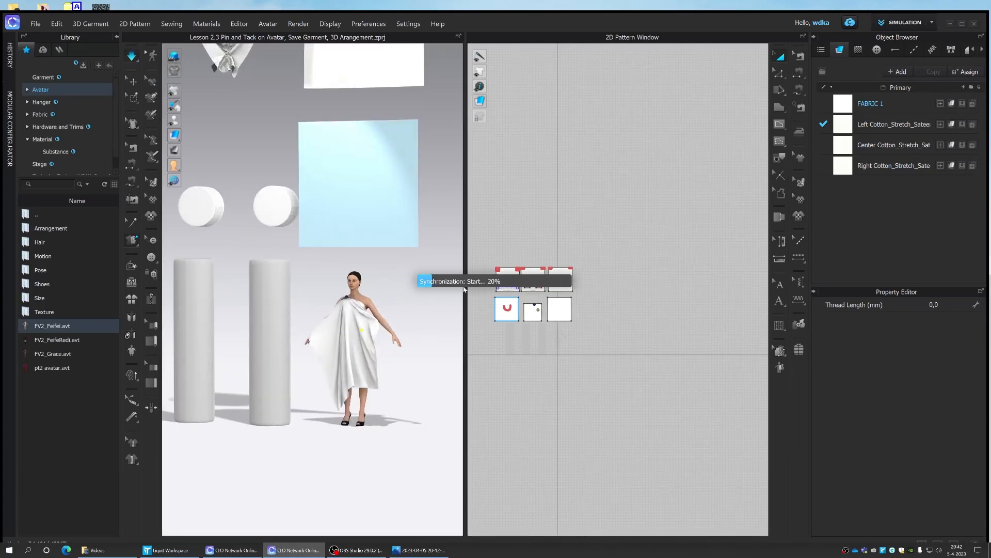
pyautogui.press('space')
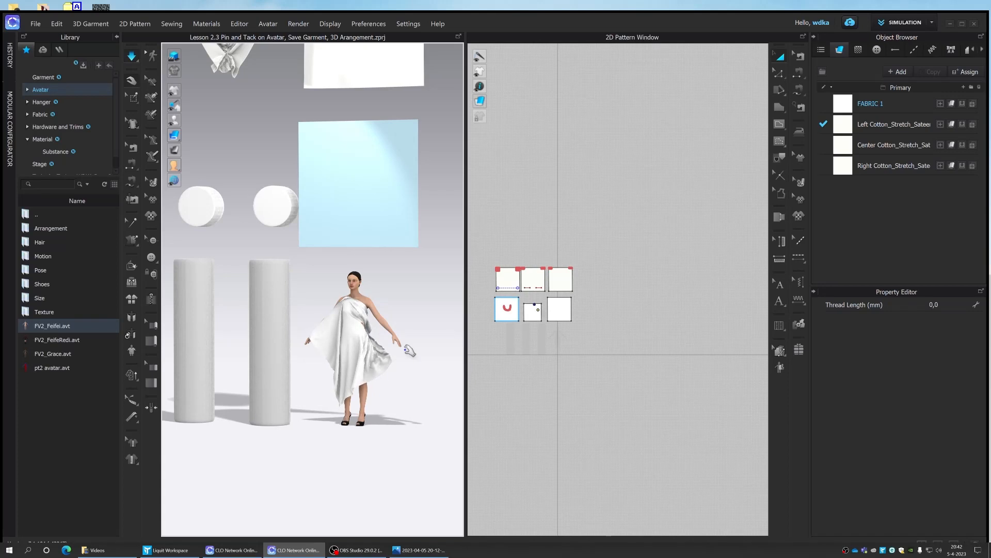
pyautogui.moveTo(401, 352)
pyautogui.mouseDown(button='right')
pyautogui.moveTo(327, 354)
pyautogui.moveTo(410, 349)
pyautogui.mouseUp(button='right')
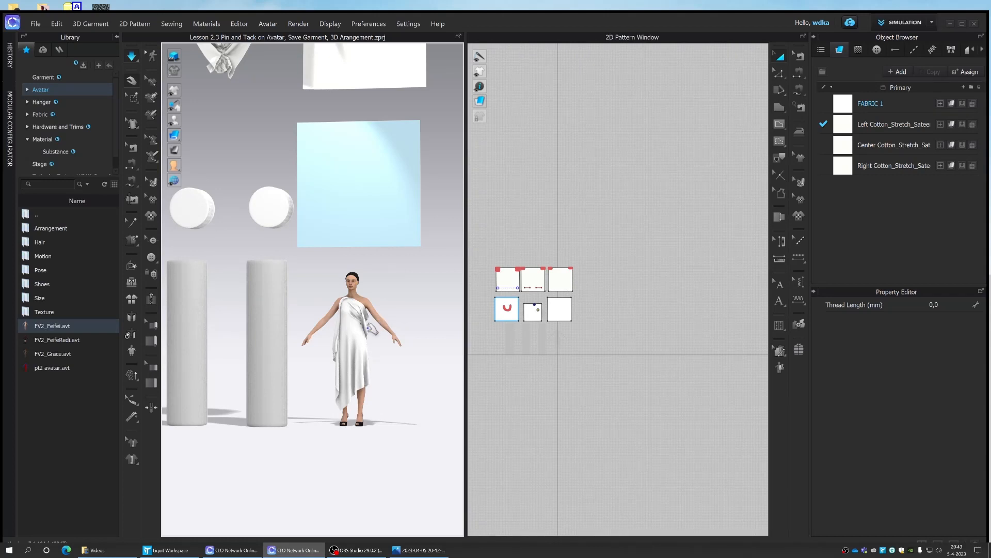
# - Join two points of the draped fabric at the front of the hips with the Tack tool and simulate the gathering
pyautogui.scroll(-1, 364, 329)
pyautogui.scroll(2, 363, 328)
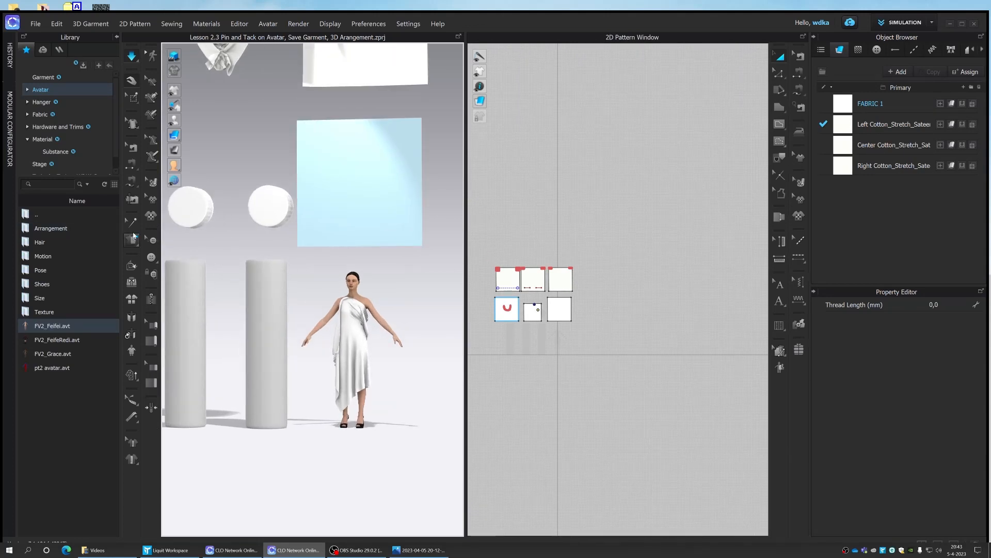
pyautogui.click(136, 244)
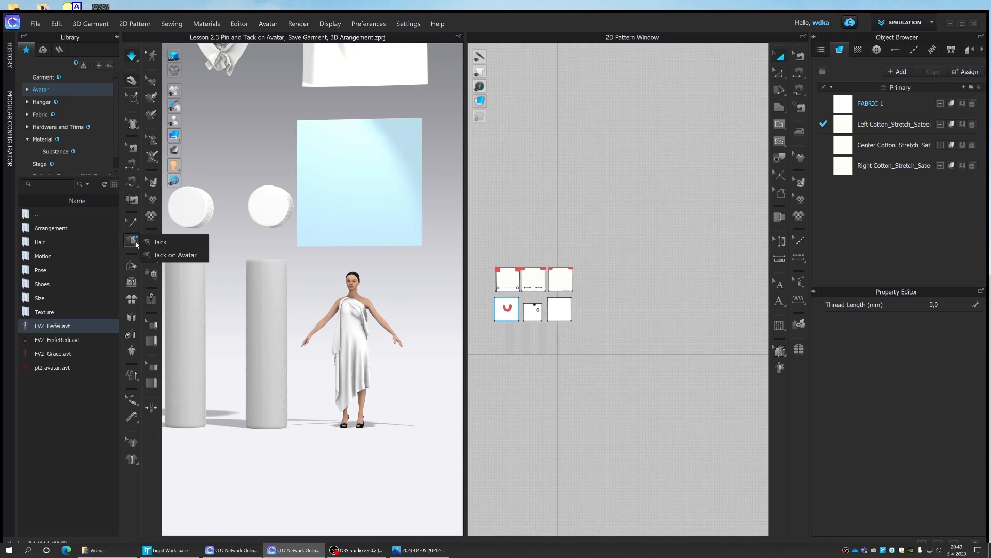
pyautogui.click(179, 240)
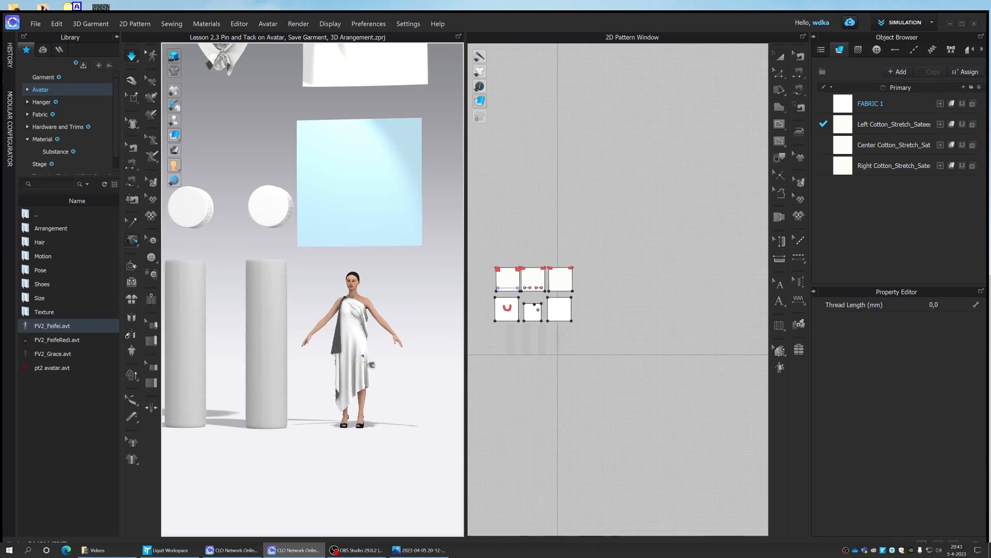
pyautogui.scroll(3, 371, 365)
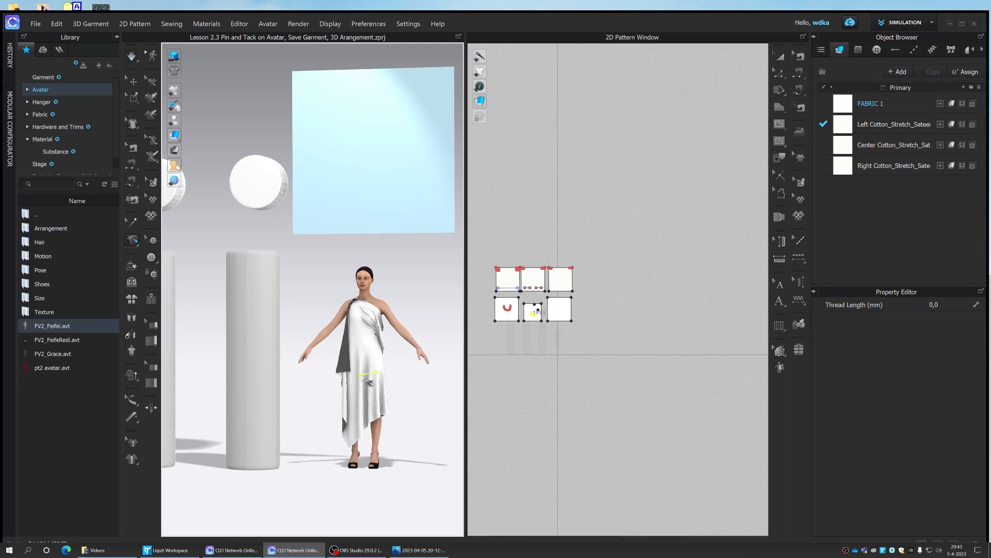
pyautogui.click(365, 374)
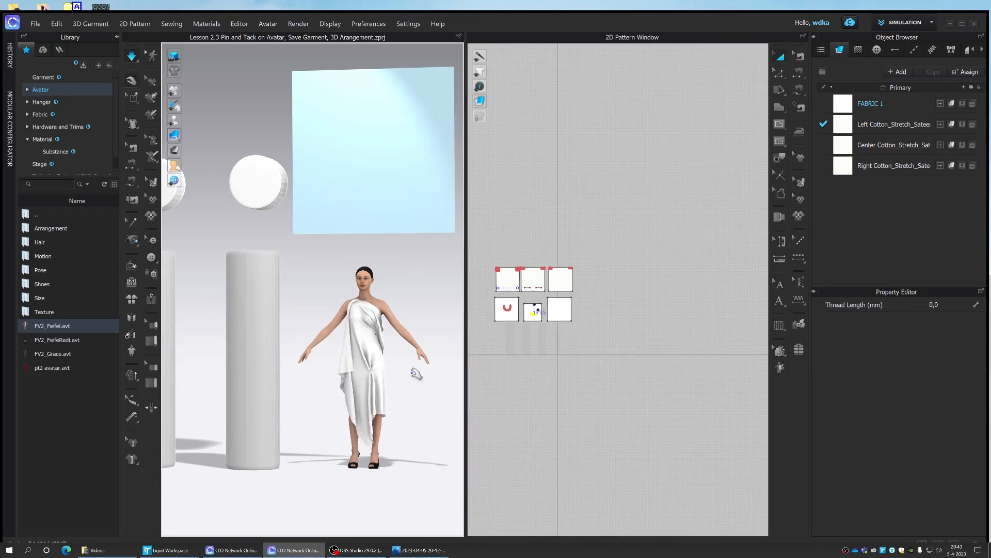
pyautogui.scroll(3, 390, 375)
pyautogui.scroll(2, 391, 390)
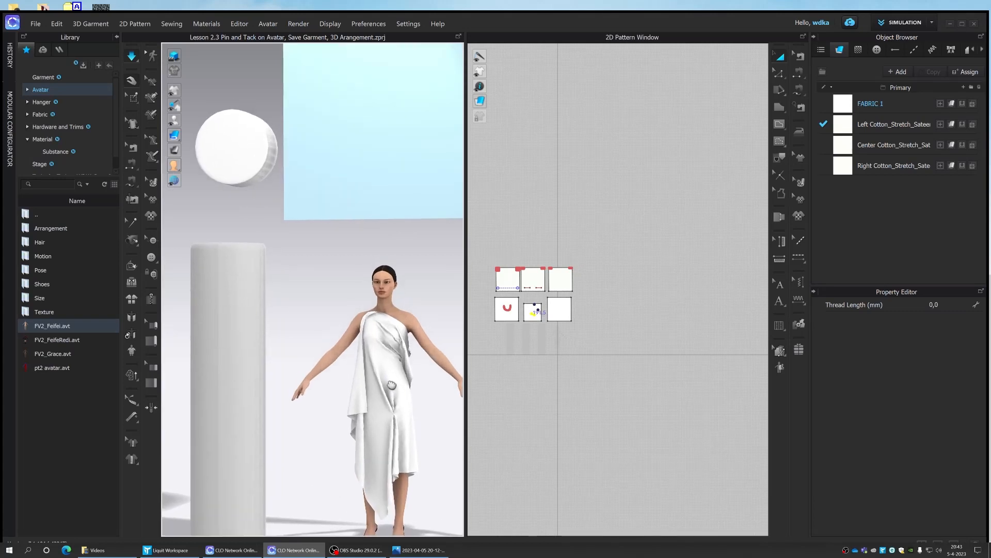
# - Review the draped garment on the avatar together with the pinned and tacked squares in the 3D and 2D views
pyautogui.scroll(-5, 392, 390)
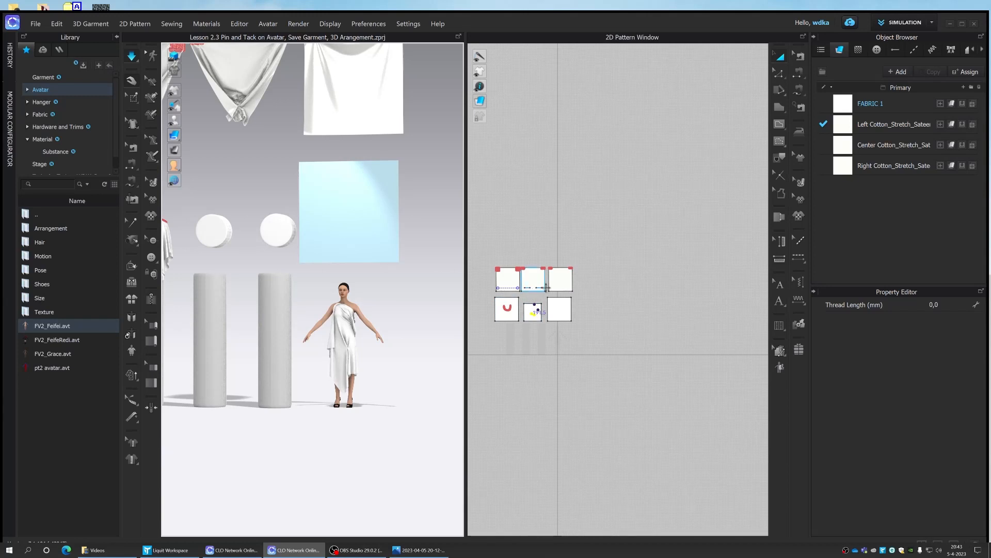
pyautogui.scroll(6, 547, 289)
pyautogui.scroll(-5, 550, 293)
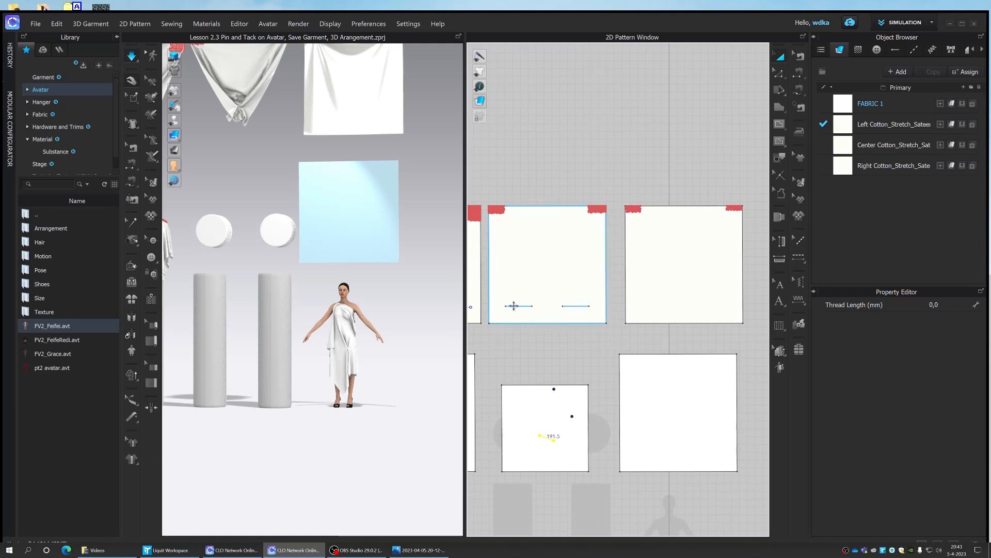
pyautogui.scroll(-1, 250, 135)
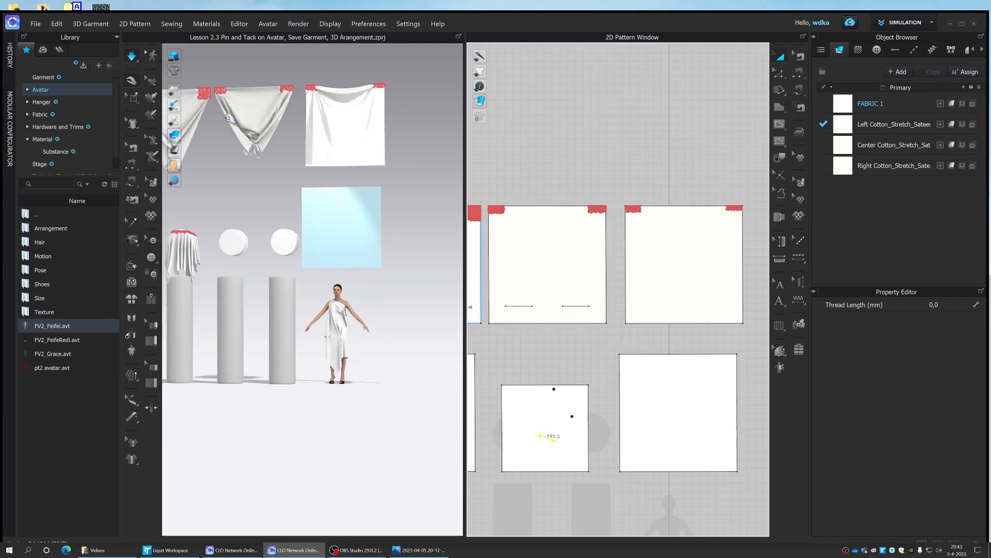
pyautogui.scroll(1, 349, 299)
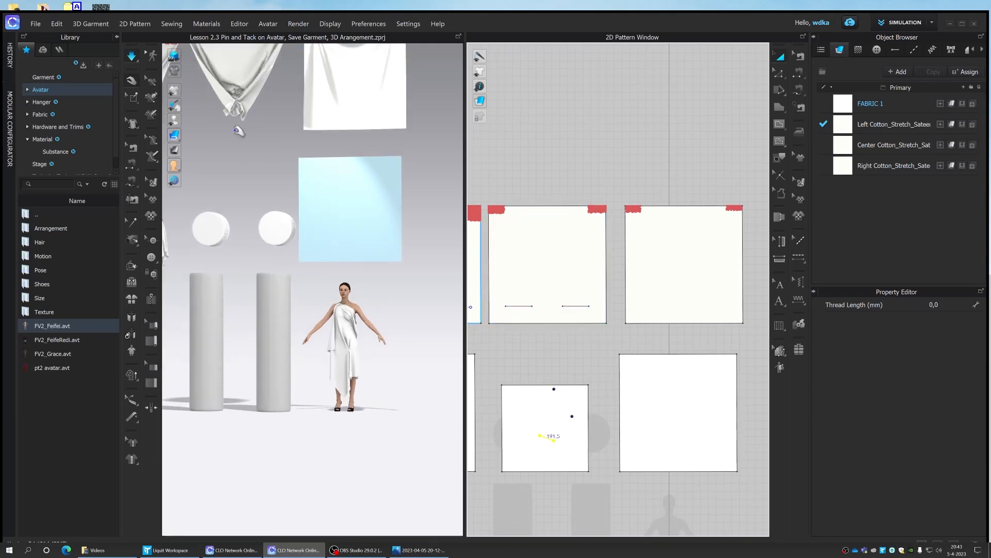
pyautogui.scroll(-2, 252, 160)
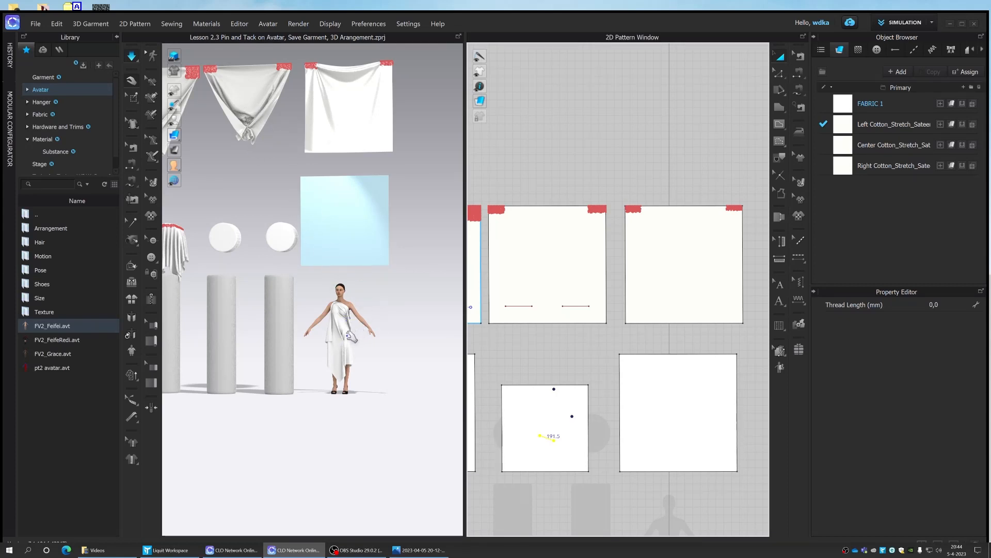
pyautogui.scroll(-3, 351, 342)
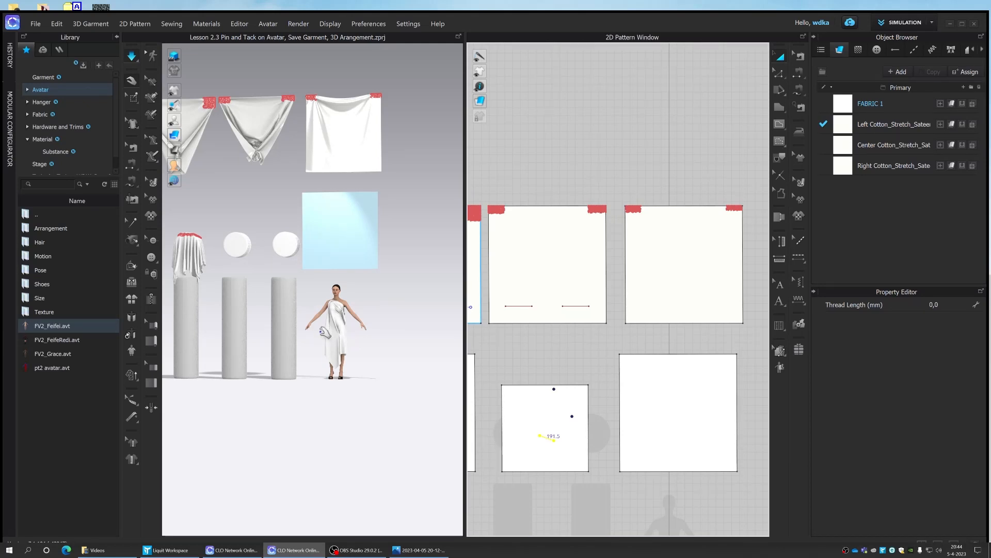
pyautogui.scroll(-3, 387, 321)
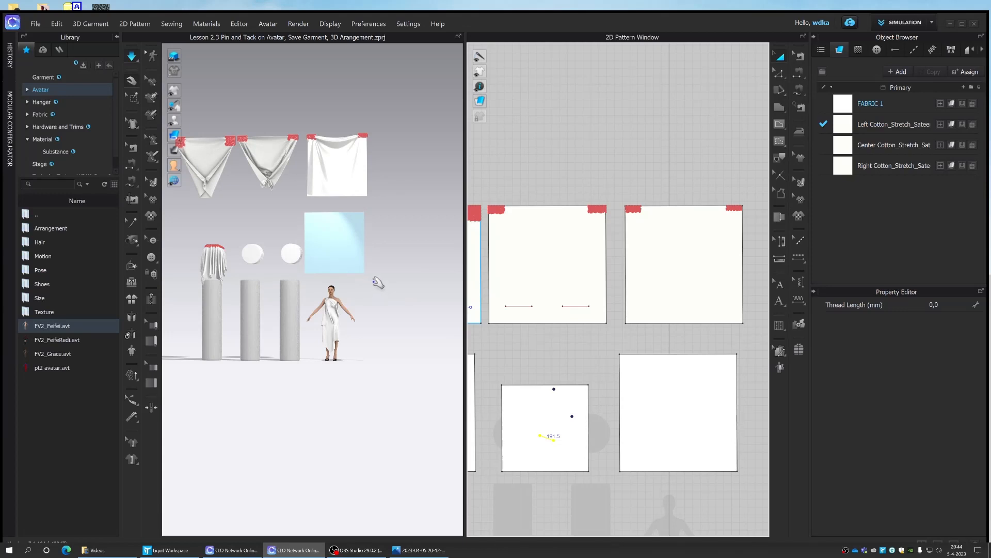
pyautogui.scroll(-3, 602, 182)
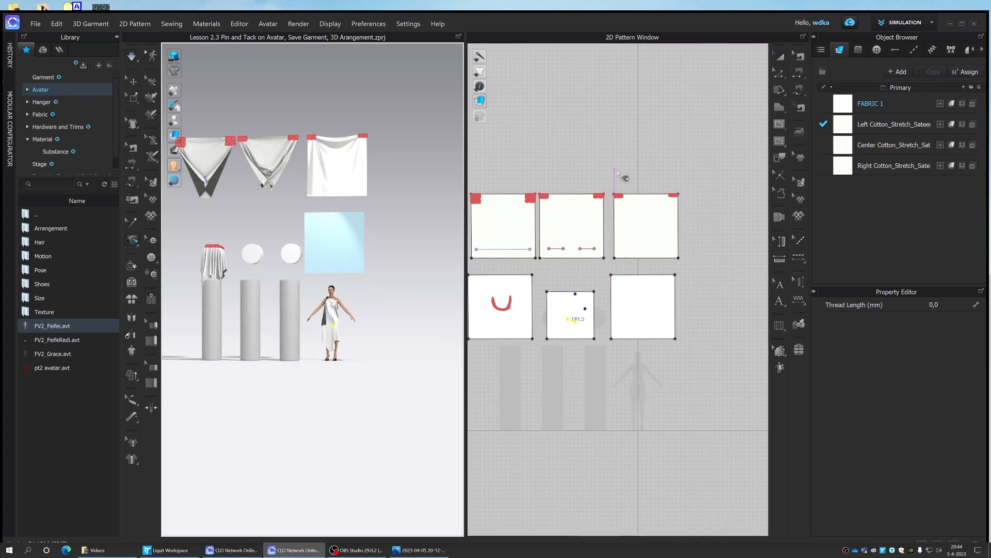
# - Delete the three pinned upper squares and the two outer lower squares, keeping only the square draped on the avatar
pyautogui.moveTo(624, 168); pyautogui.dragTo(661, 199, button='middle')
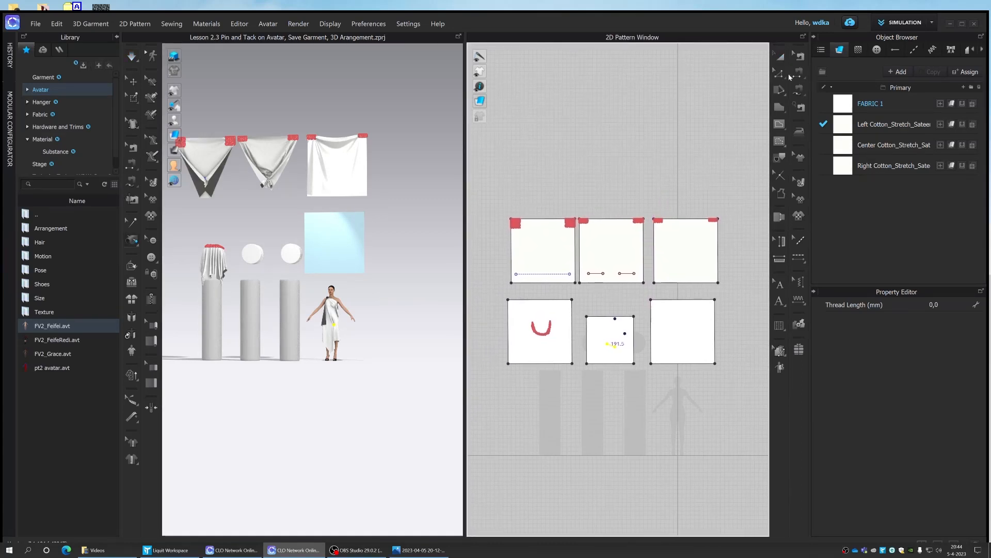
pyautogui.click(779, 56)
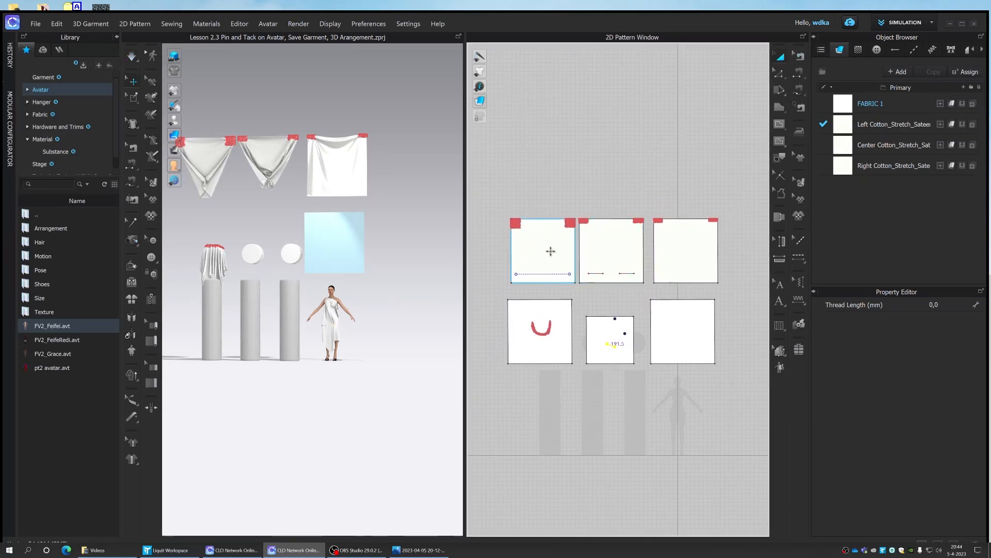
pyautogui.click(547, 250)
pyautogui.keyDown('shift'); pyautogui.click(642, 249); pyautogui.keyUp('shift')
pyautogui.keyDown('shift'); pyautogui.click(677, 247); pyautogui.keyUp('shift')
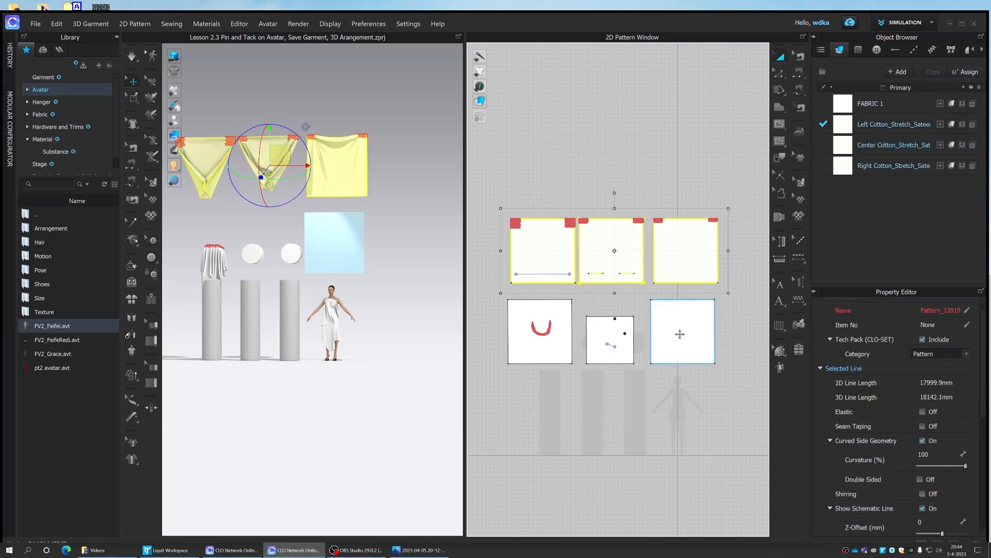
pyautogui.keyDown('shift'); pyautogui.click(680, 334); pyautogui.keyUp('shift')
pyautogui.keyDown('shift'); pyautogui.click(527, 323); pyautogui.keyUp('shift')
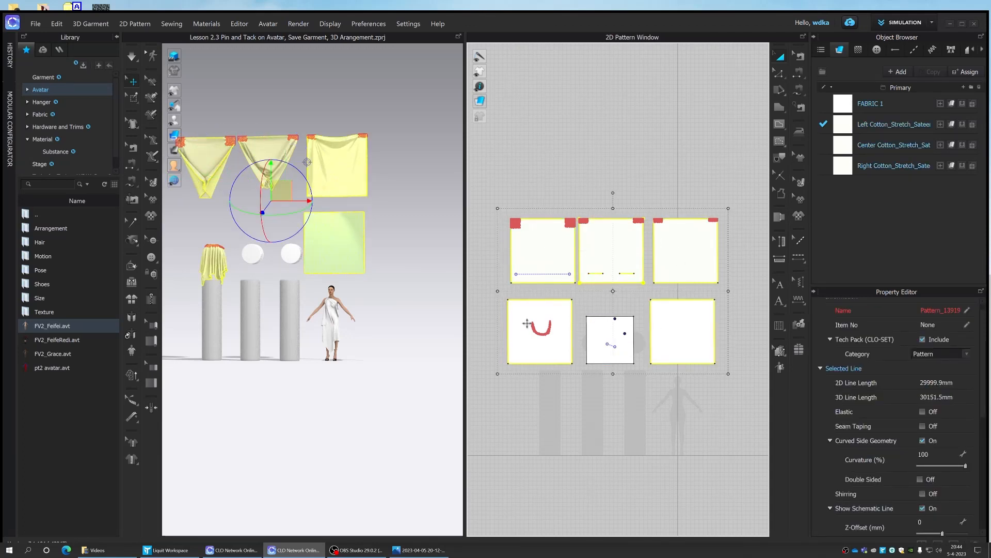
pyautogui.press('Delete')
# - Save the draped square on the avatar as a garment file named Draped Dress in the Garment assets folder
pyautogui.click(333, 316)
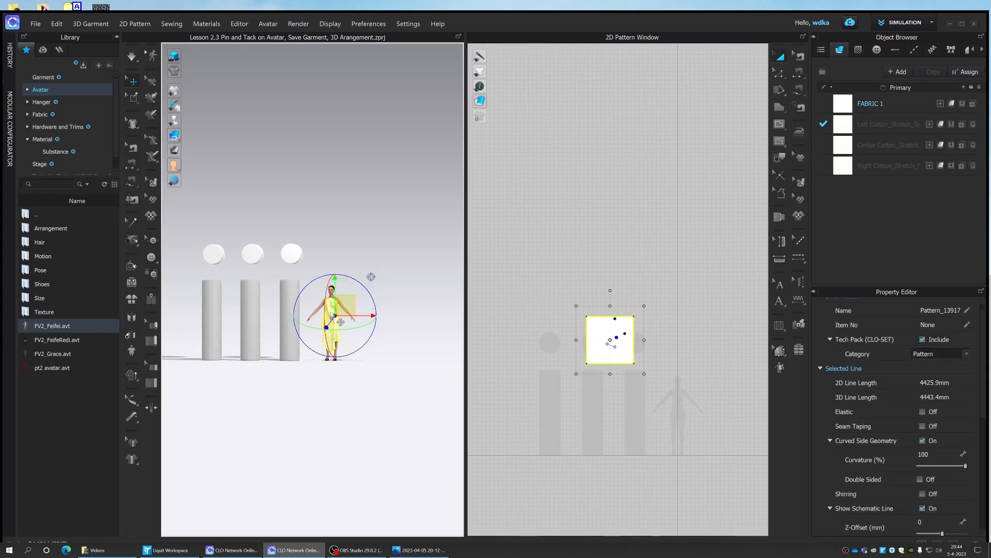
pyautogui.click(35, 25)
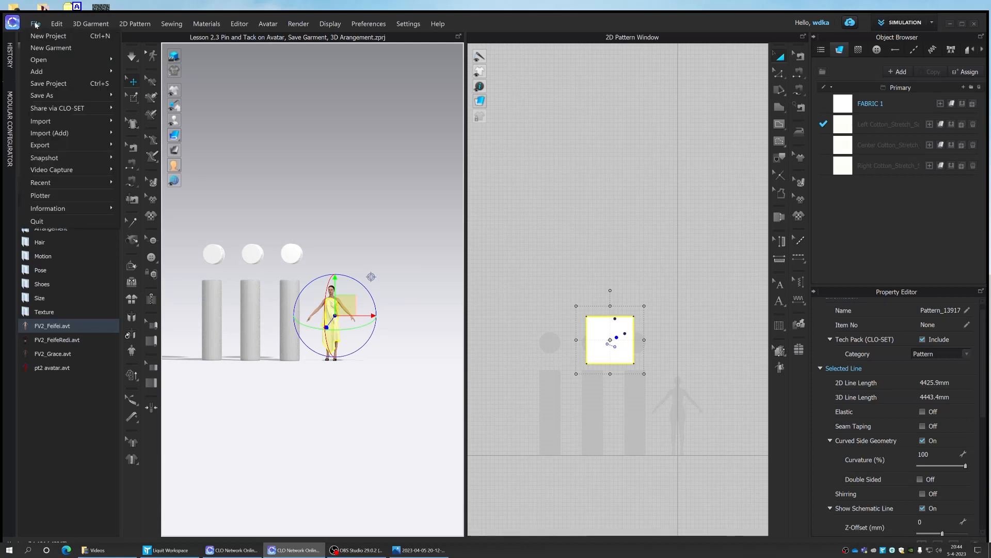
pyautogui.moveTo(54, 97)
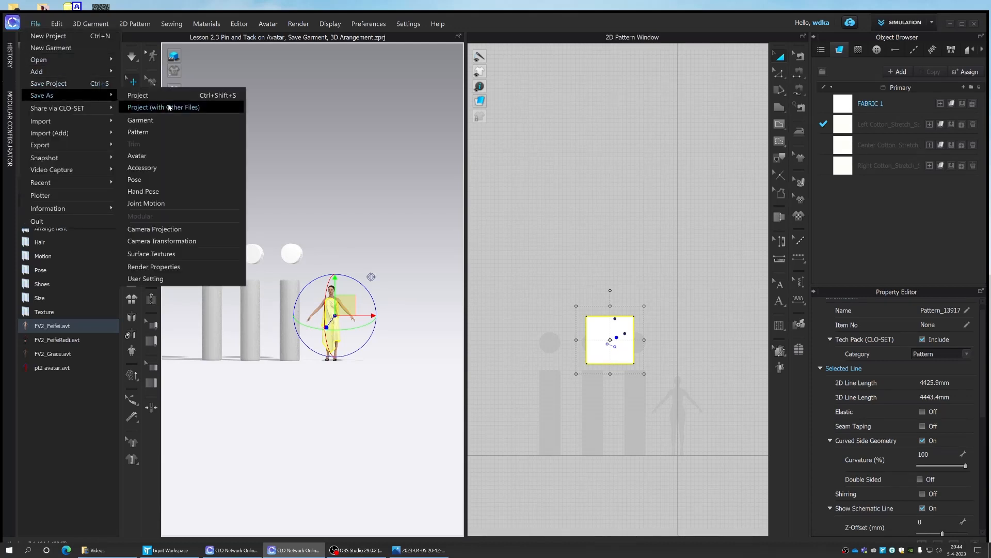
pyautogui.click(166, 120)
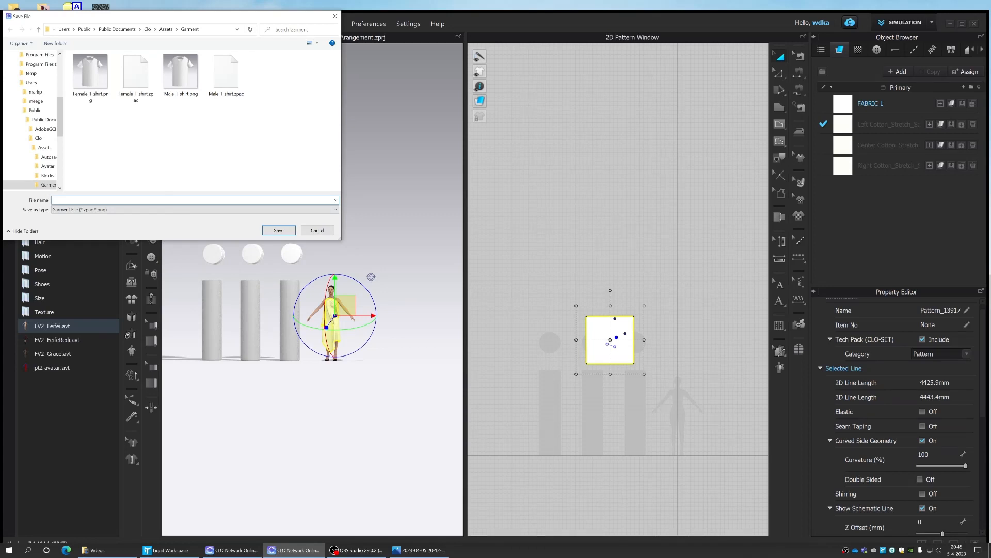
pyautogui.write('Draped')
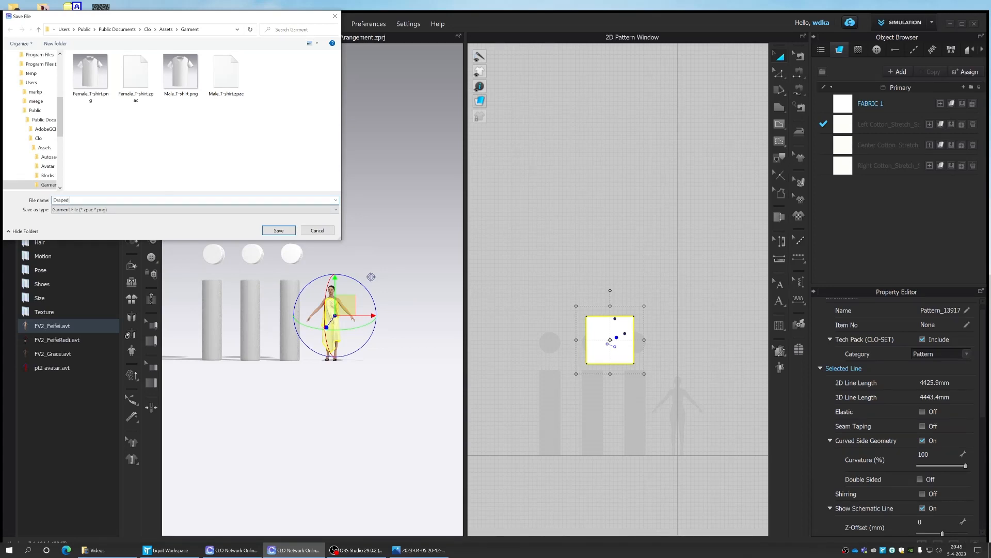
pyautogui.write(' Dress')
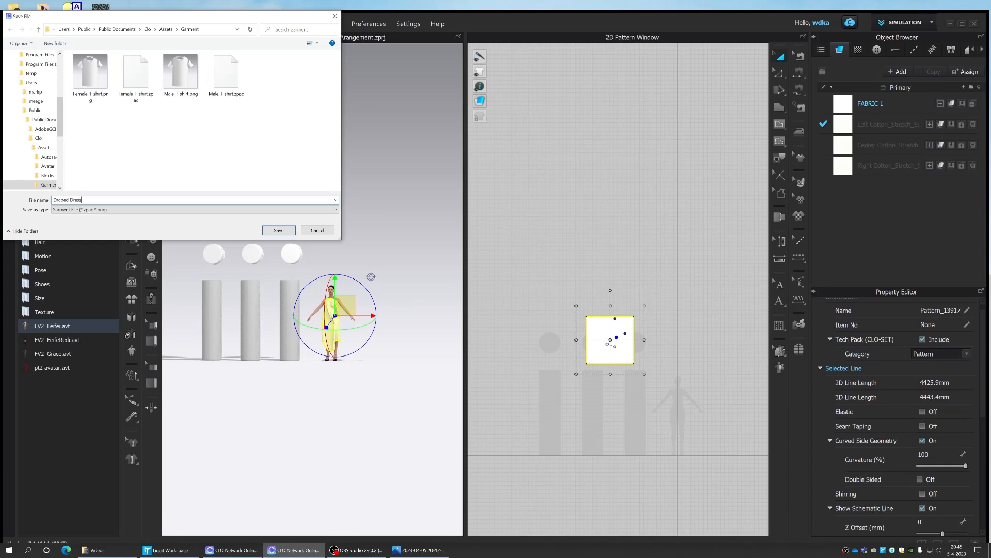
pyautogui.click(279, 230)
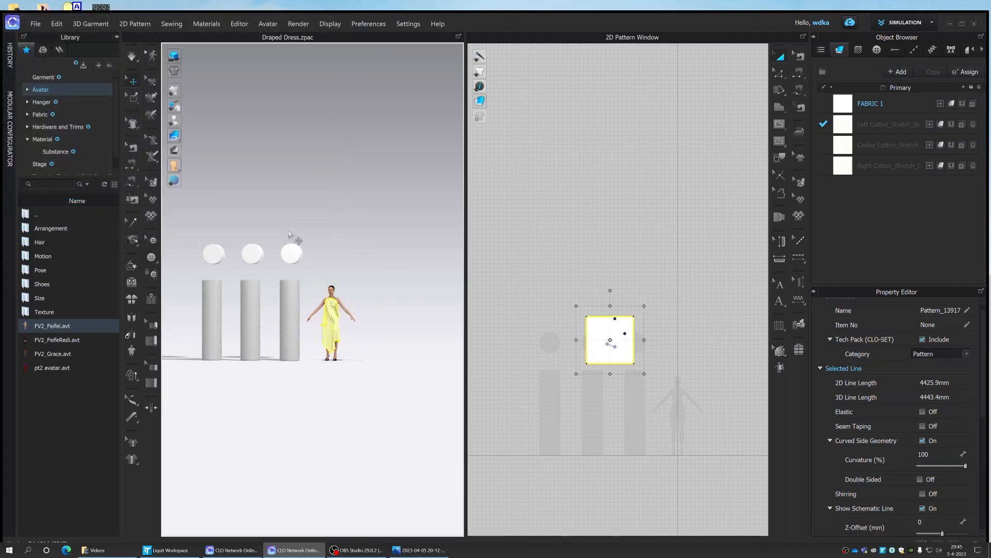
# - Check the garment library for the saved Draped Dress.zpac file and reselect the draped dress on the avatar
pyautogui.click(50, 81)
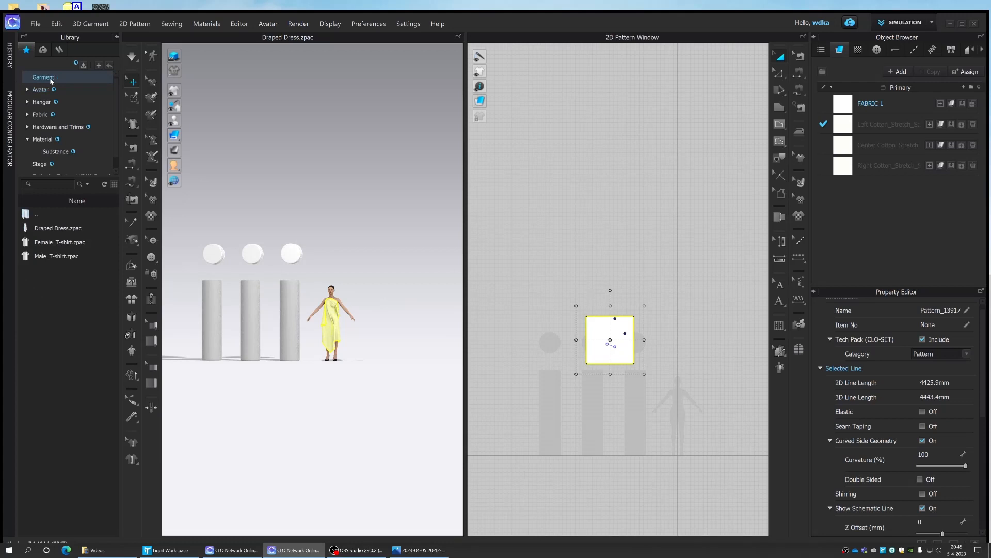
pyautogui.moveTo(27, 231)
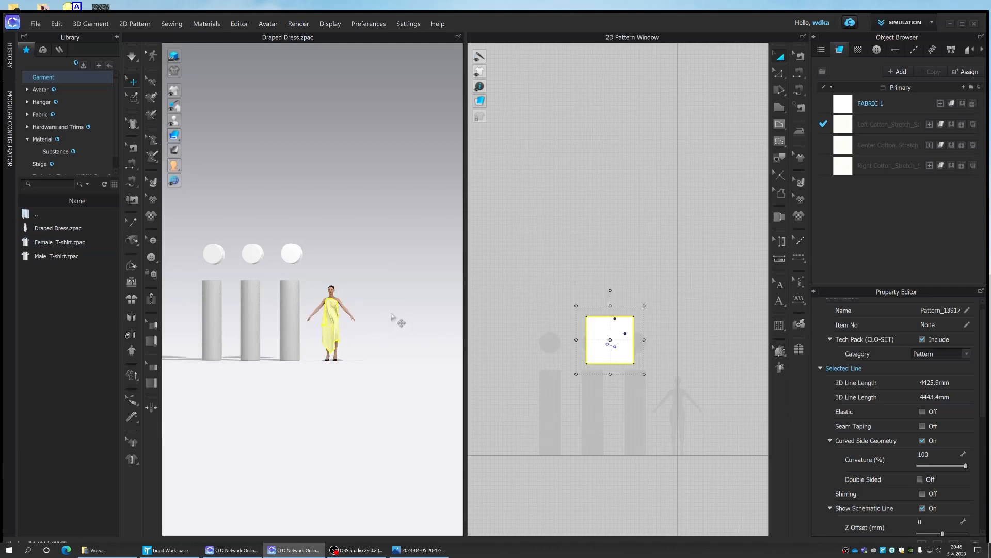
pyautogui.click(350, 343)
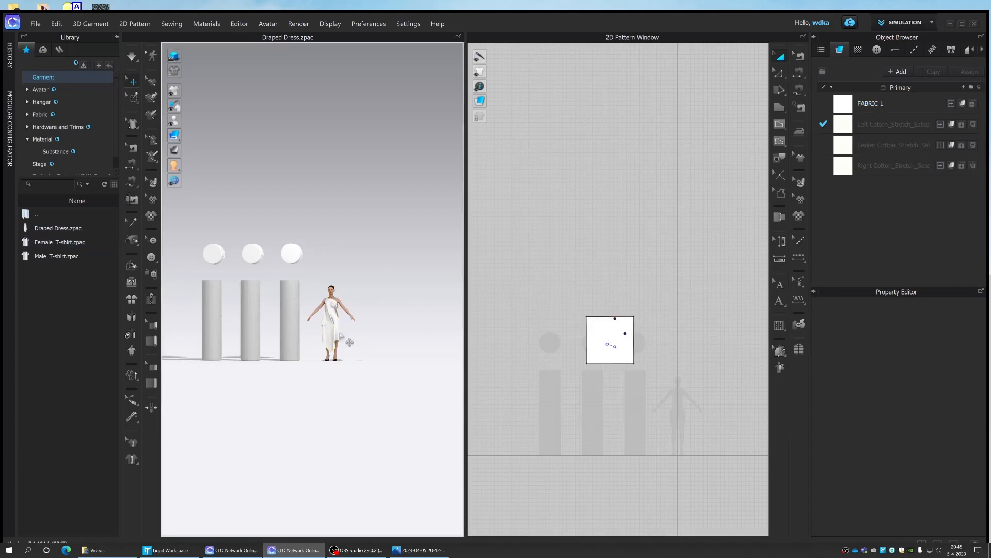
pyautogui.click(343, 336)
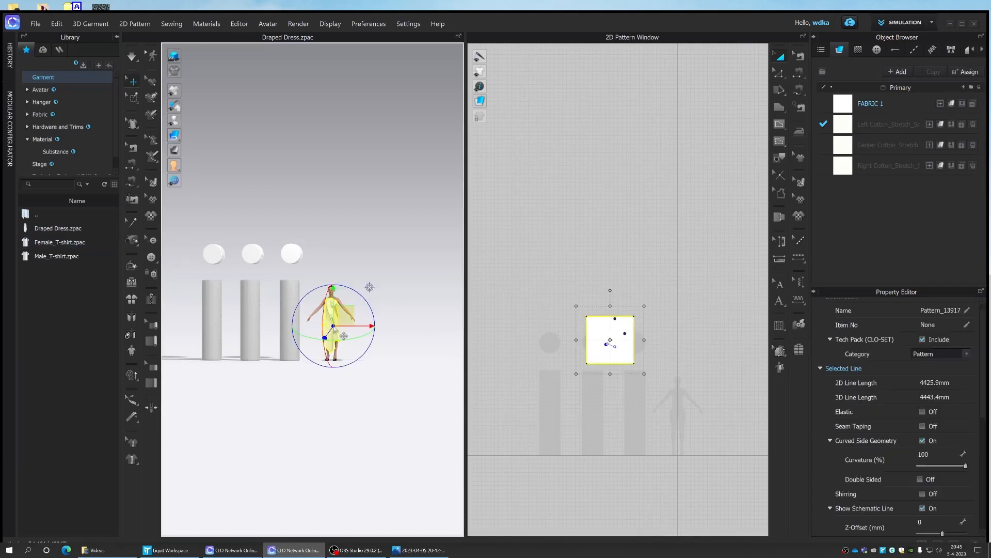
# - Add a second FV2_Feifei avatar with translation X 6.0 m and Y 5.0 m, and lower it to ground level
pyautogui.click(44, 90)
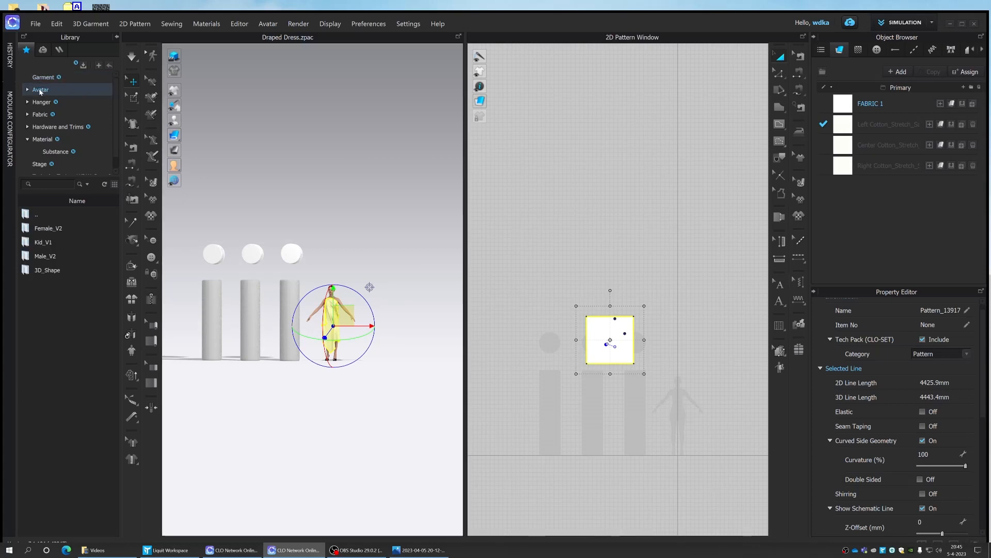
pyautogui.doubleClick(57, 232)
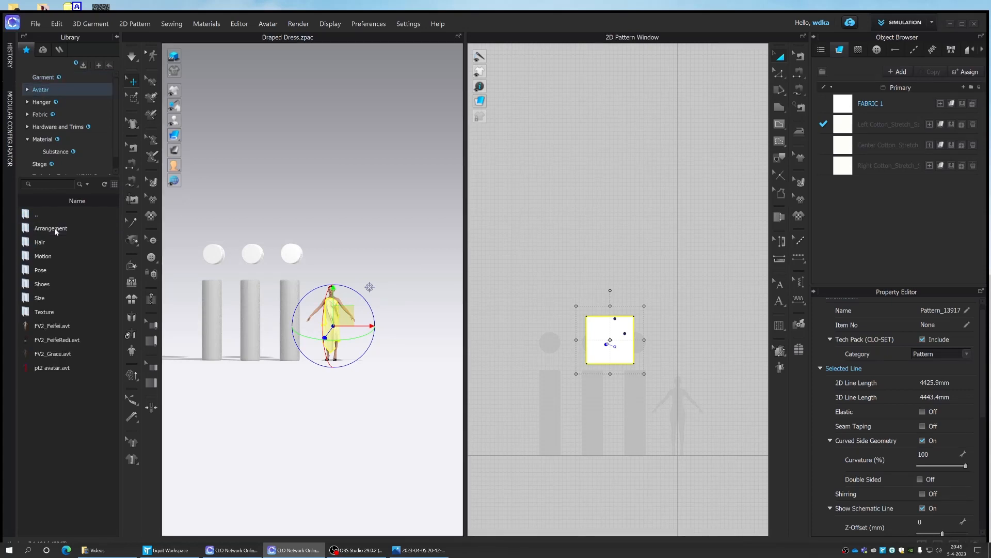
pyautogui.doubleClick(60, 327)
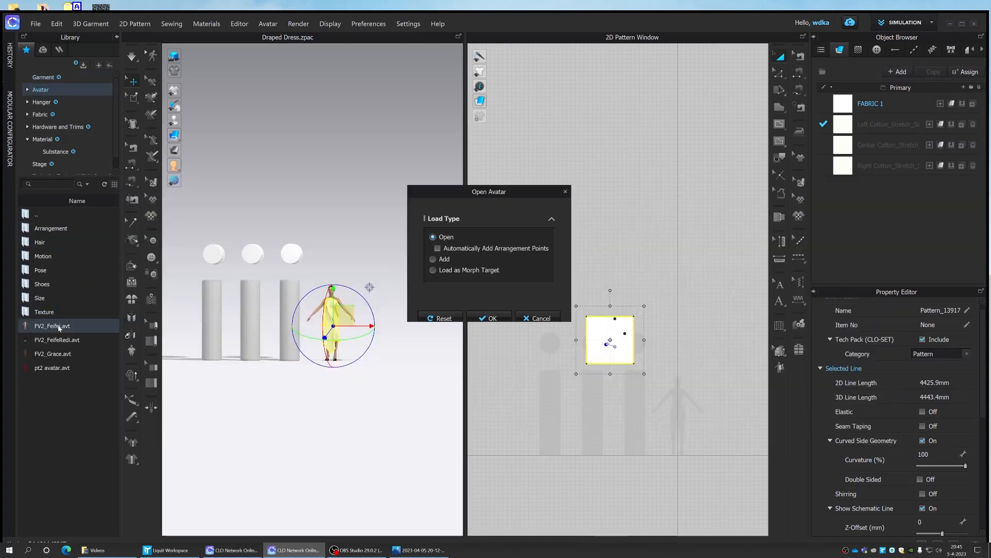
pyautogui.click(434, 259)
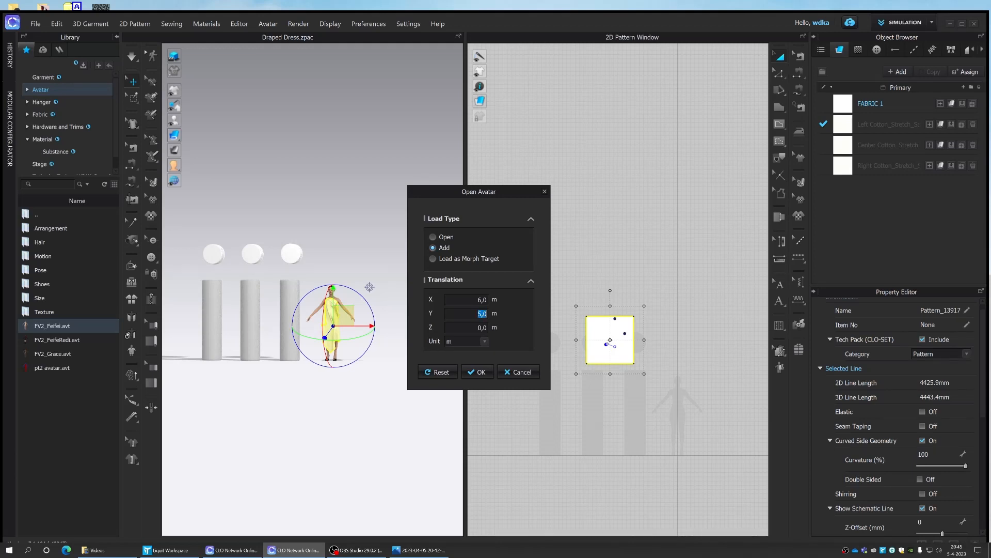
pyautogui.click(479, 373)
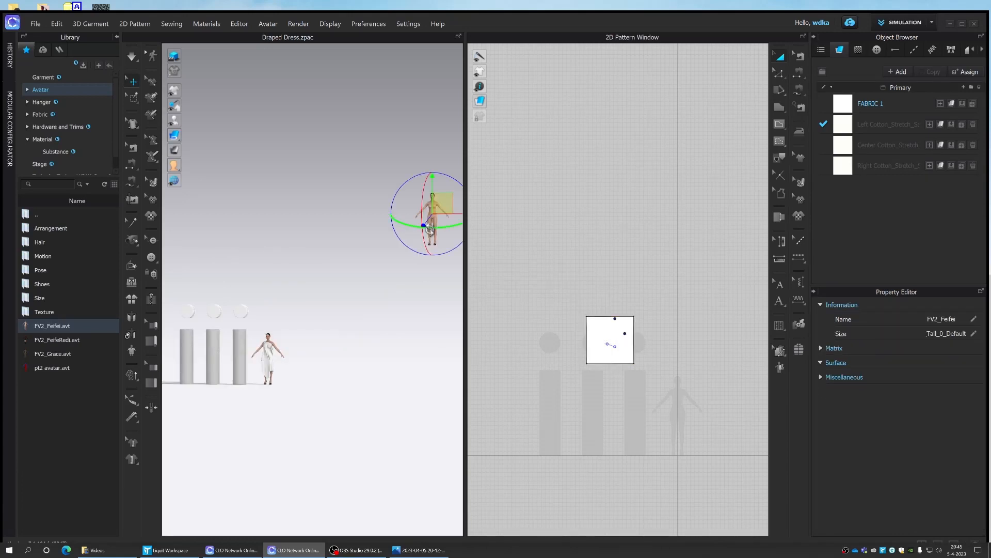
pyautogui.rightClick(439, 228)
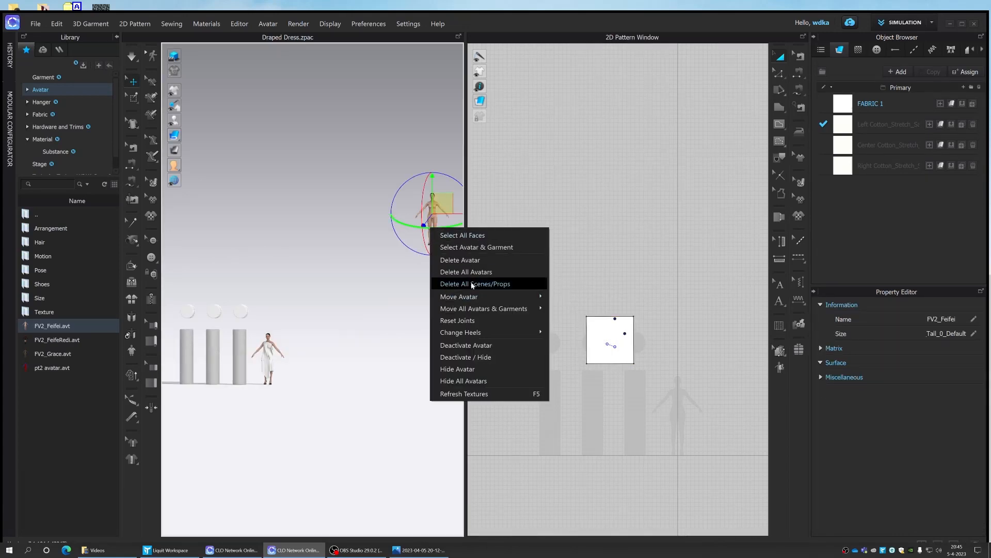
pyautogui.click(562, 309)
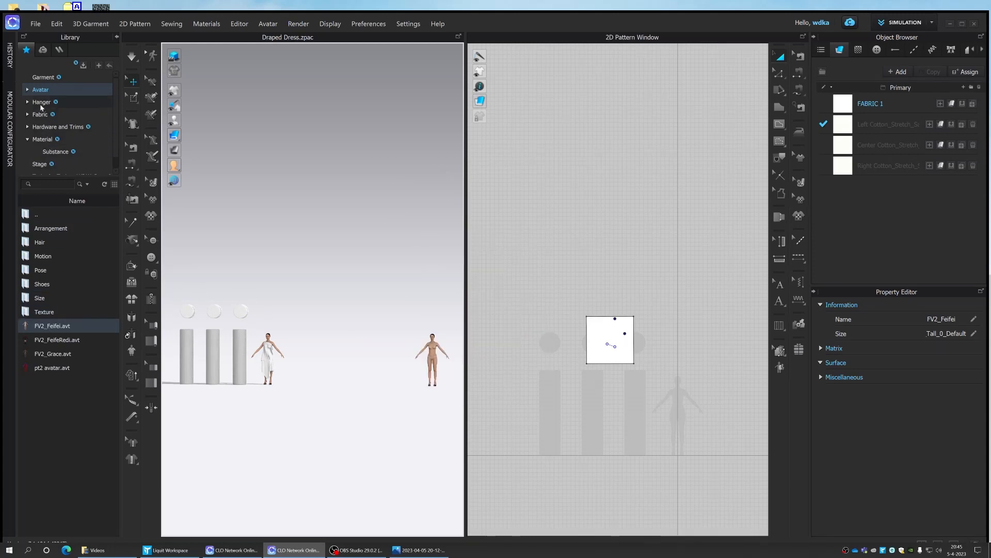
# - Add Draped Dress.zpac from the garment library with translation X 6 m and Y 6 m, maintaining the current avatar's size and pose
pyautogui.click(51, 77)
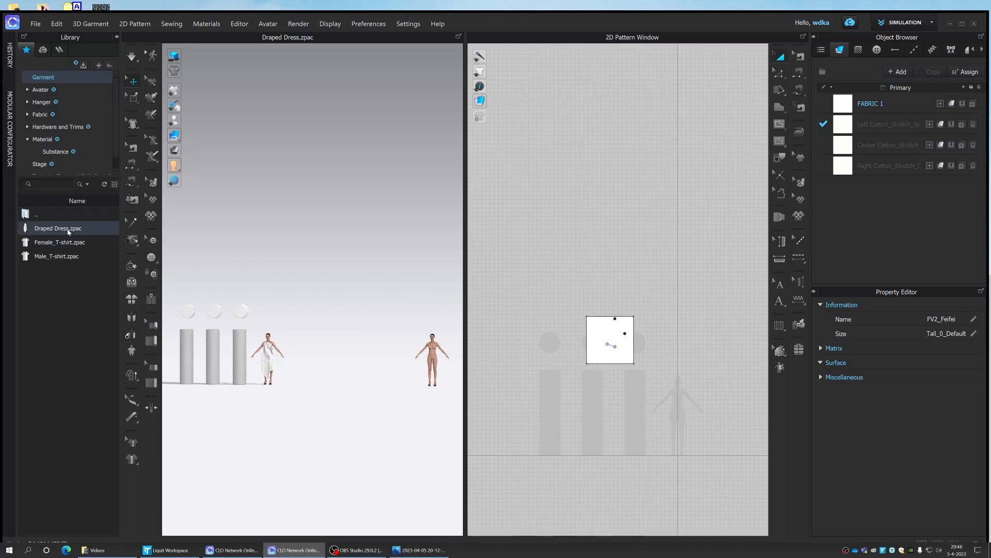
pyautogui.moveTo(68, 232)
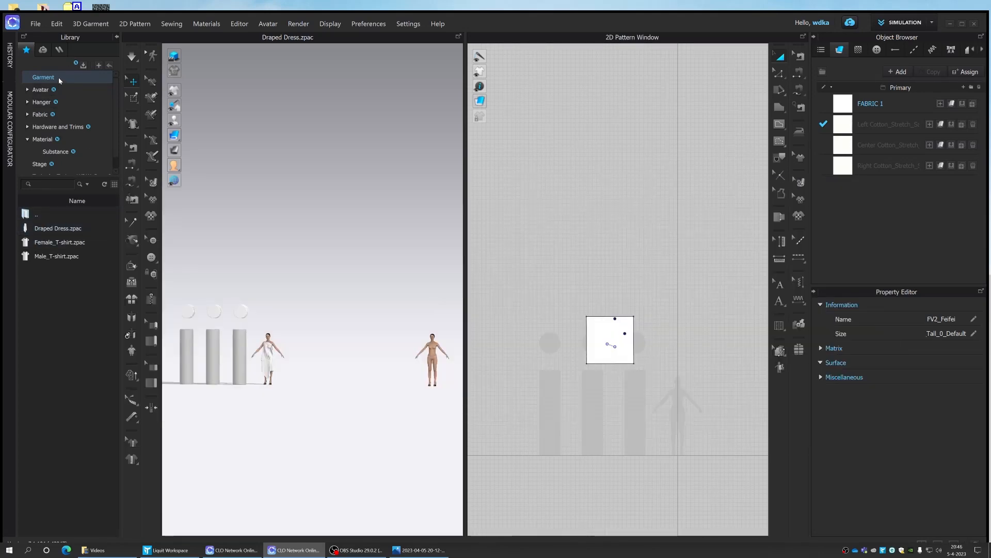
pyautogui.doubleClick(58, 229)
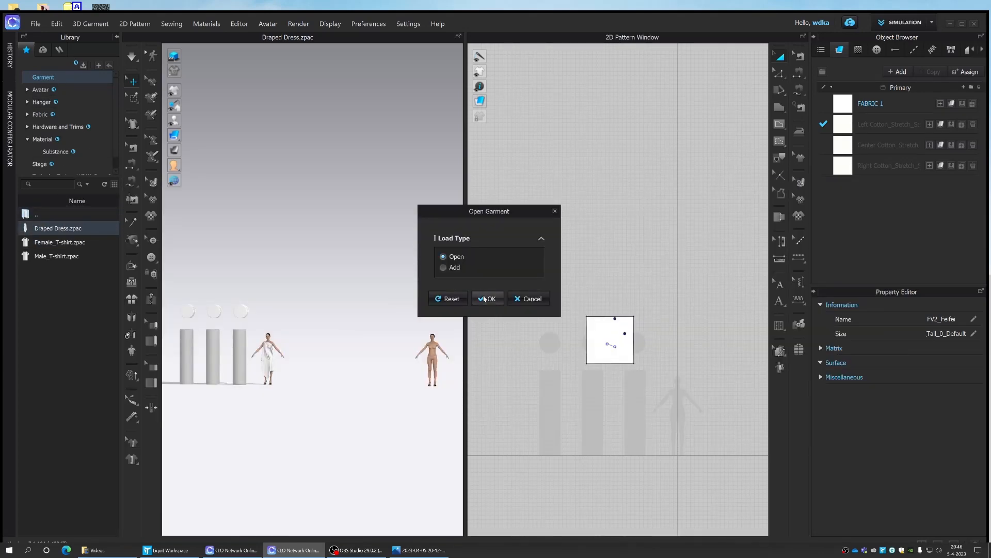
pyautogui.click(443, 268)
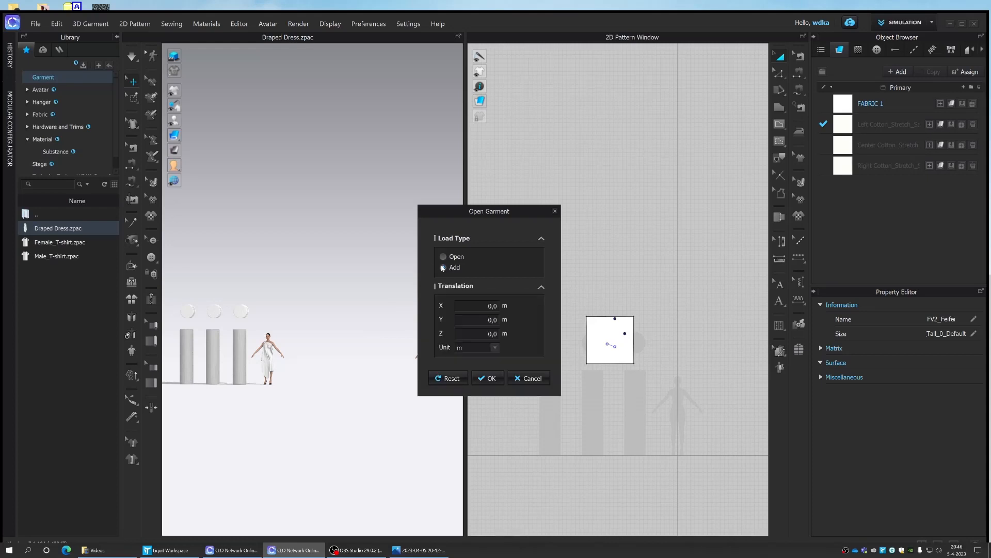
pyautogui.click(494, 381)
pyautogui.doubleClick(492, 305)
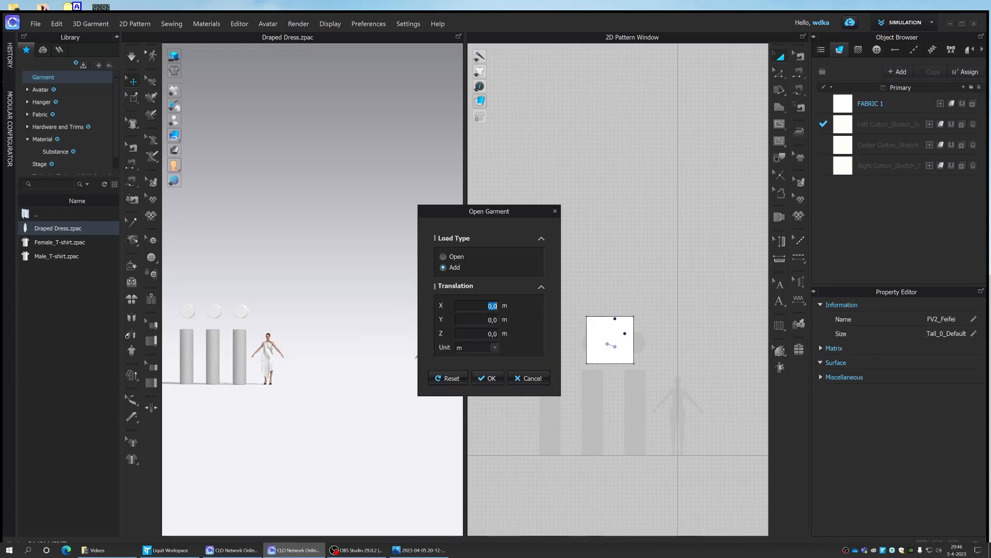
pyautogui.write('6')
pyautogui.write('6')
pyautogui.click(487, 378)
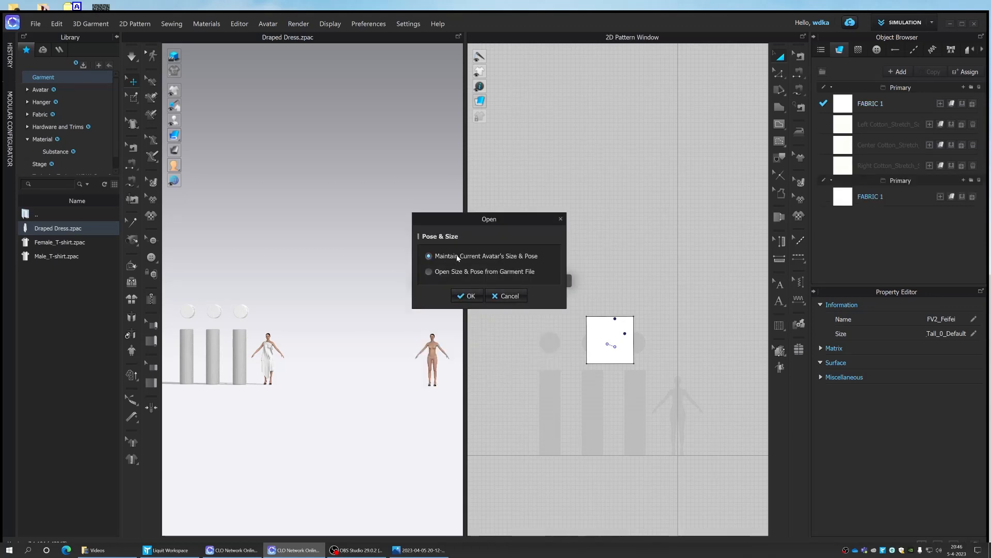
pyautogui.click(467, 296)
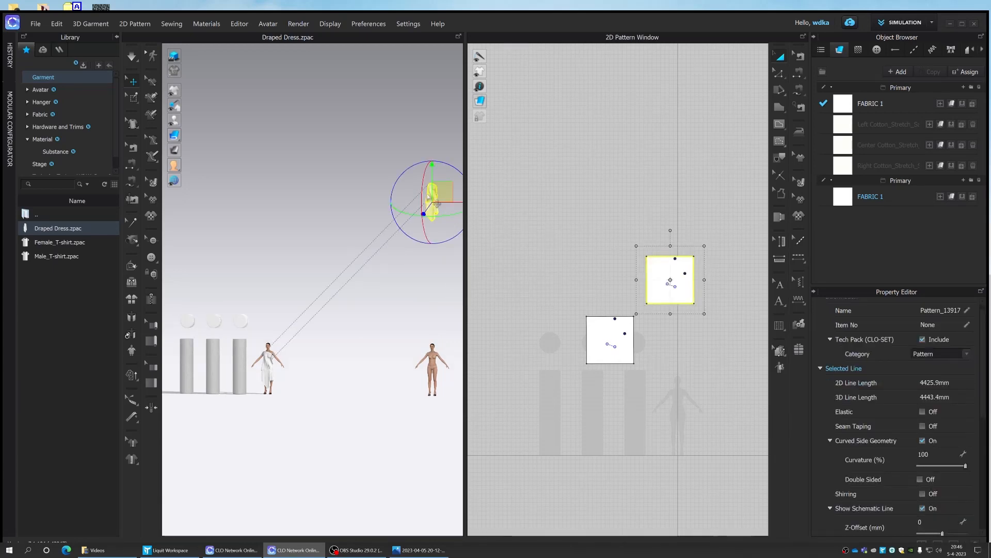
# - Move the added dress to the ground center, then shift it sideways and in depth onto the second avatar
pyautogui.rightClick(431, 197)
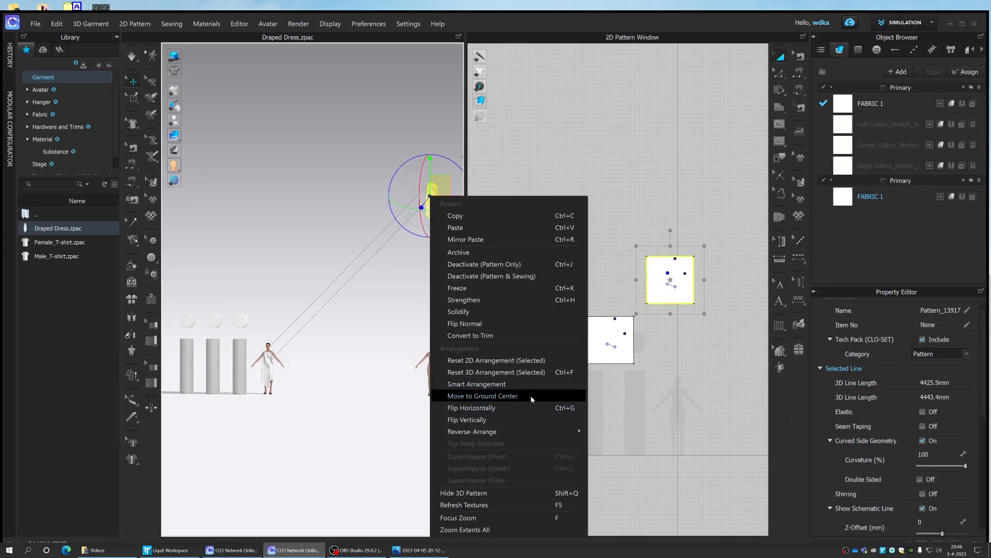
pyautogui.click(531, 396)
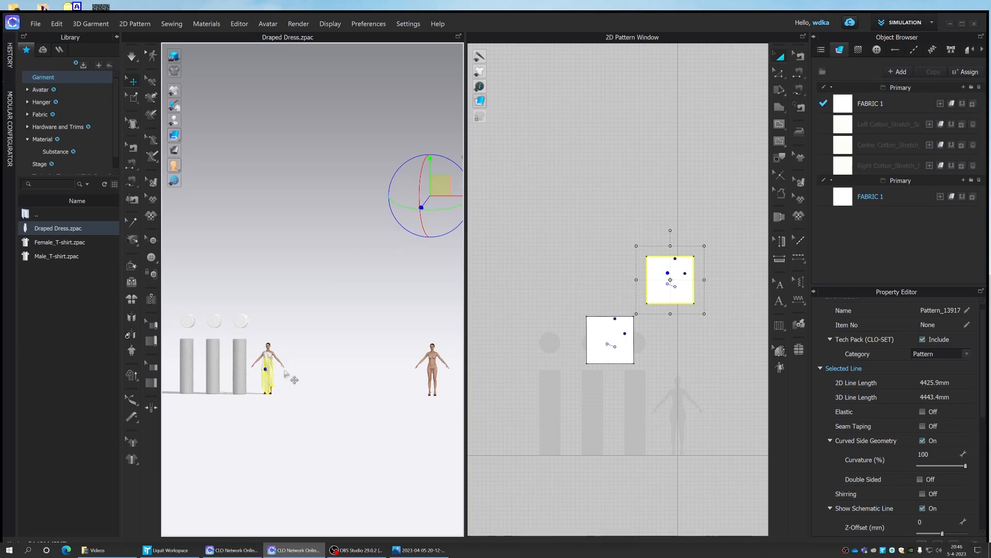
pyautogui.moveTo(436, 184); pyautogui.dragTo(615, 182)
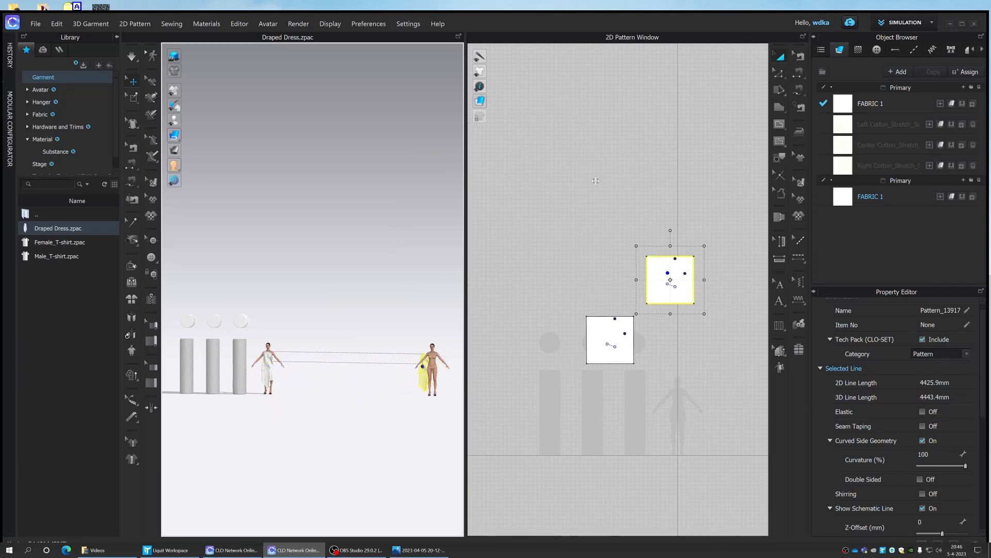
pyautogui.moveTo(381, 305)
pyautogui.mouseDown(button='right')
pyautogui.moveTo(411, 296)
pyautogui.moveTo(367, 302)
pyautogui.mouseUp(button='right')
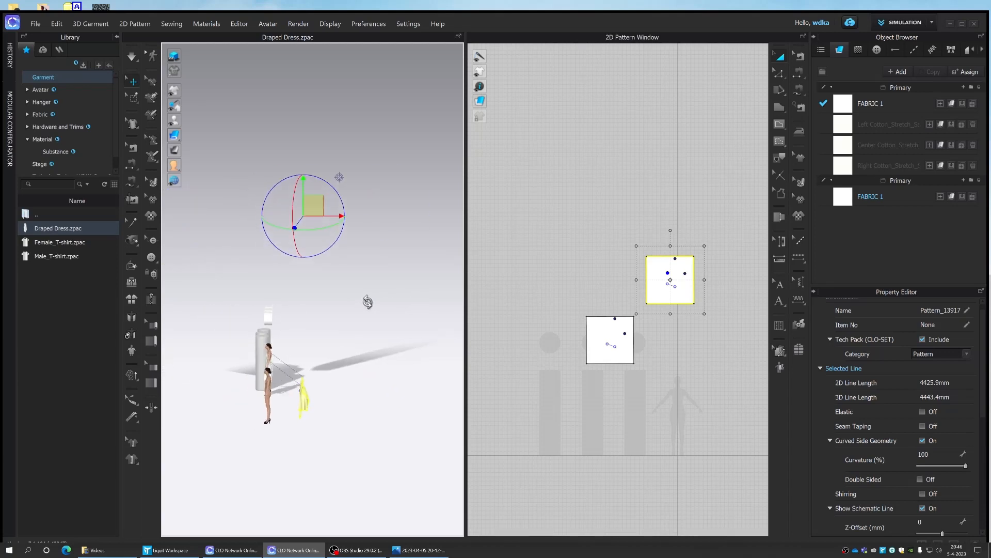
pyautogui.moveTo(309, 405); pyautogui.dragTo(272, 396)
pyautogui.moveTo(270, 394); pyautogui.dragTo(363, 397, button='right')
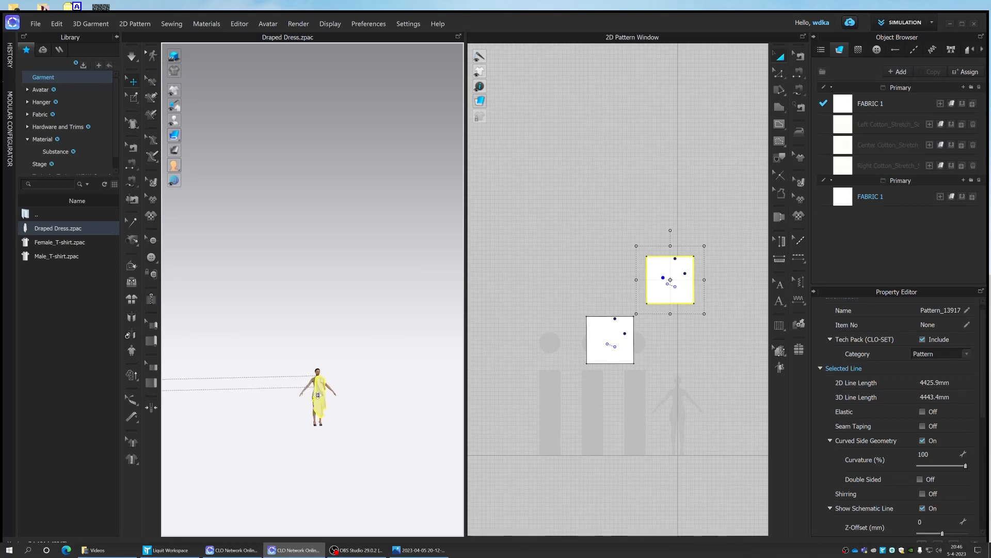
# - Fine-tune the added dress's sideways, depth and height position so it sits on the second avatar's body, and deselect it
pyautogui.moveTo(356, 362); pyautogui.dragTo(356, 372, button='right')
pyautogui.scroll(2, 356, 373)
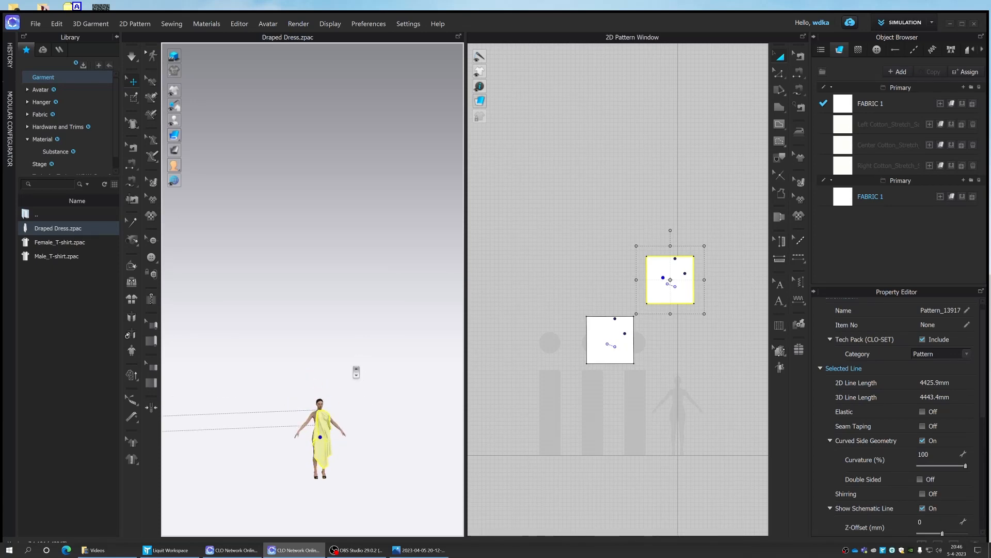
pyautogui.scroll(2, 322, 423)
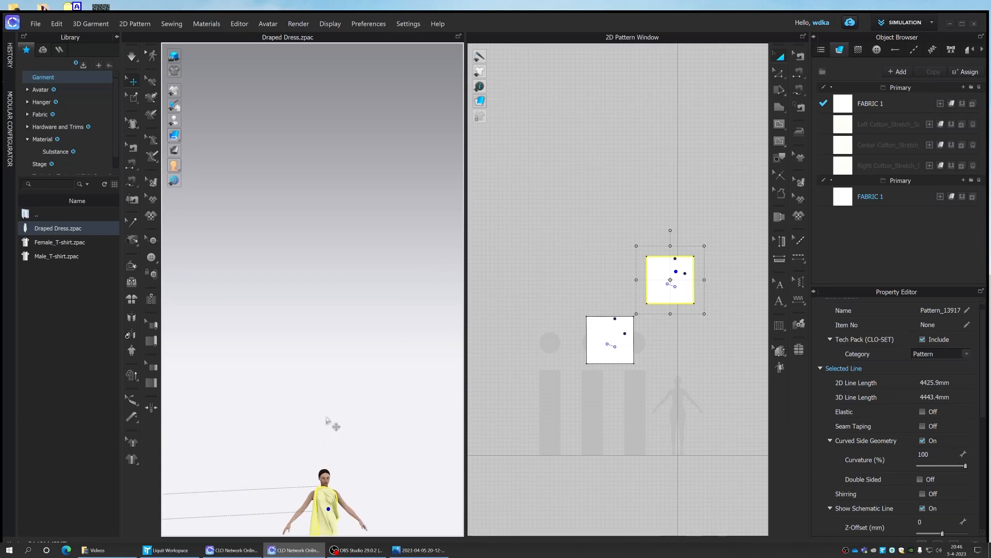
pyautogui.scroll(-1, 332, 420)
pyautogui.moveTo(358, 380); pyautogui.dragTo(383, 438, button='middle')
pyautogui.click(383, 439)
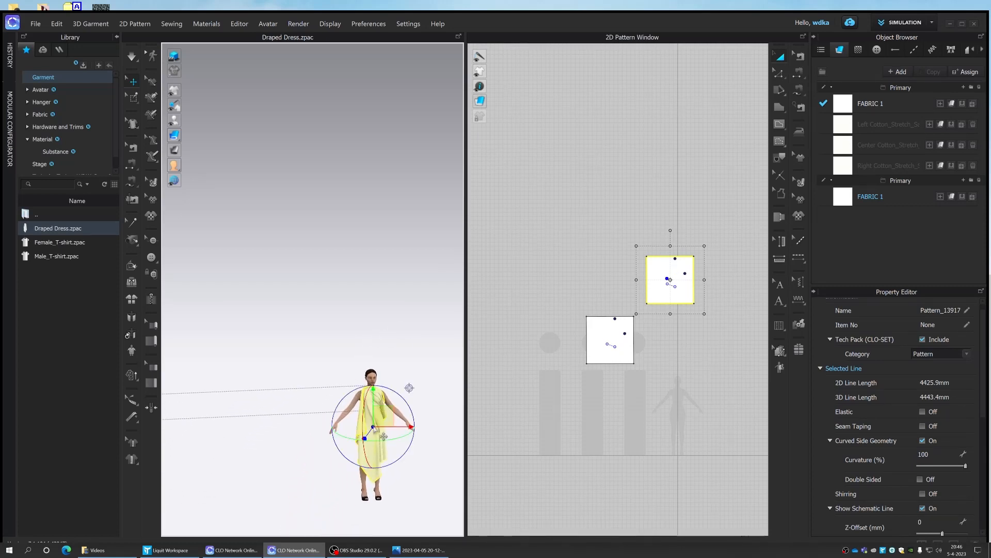
pyautogui.moveTo(393, 380); pyautogui.dragTo(422, 372, button='right')
pyautogui.moveTo(411, 430); pyautogui.dragTo(376, 442)
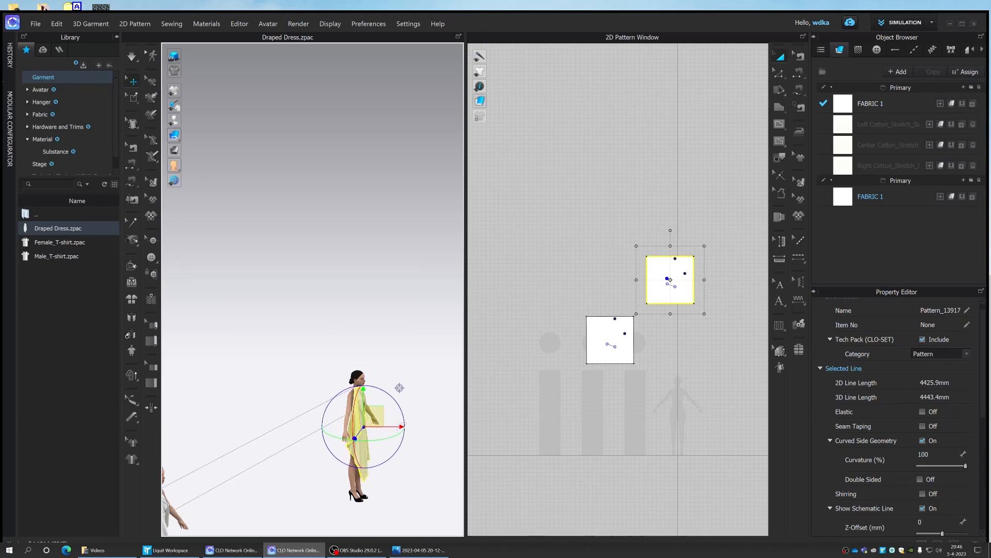
pyautogui.moveTo(414, 348); pyautogui.dragTo(358, 341, button='right')
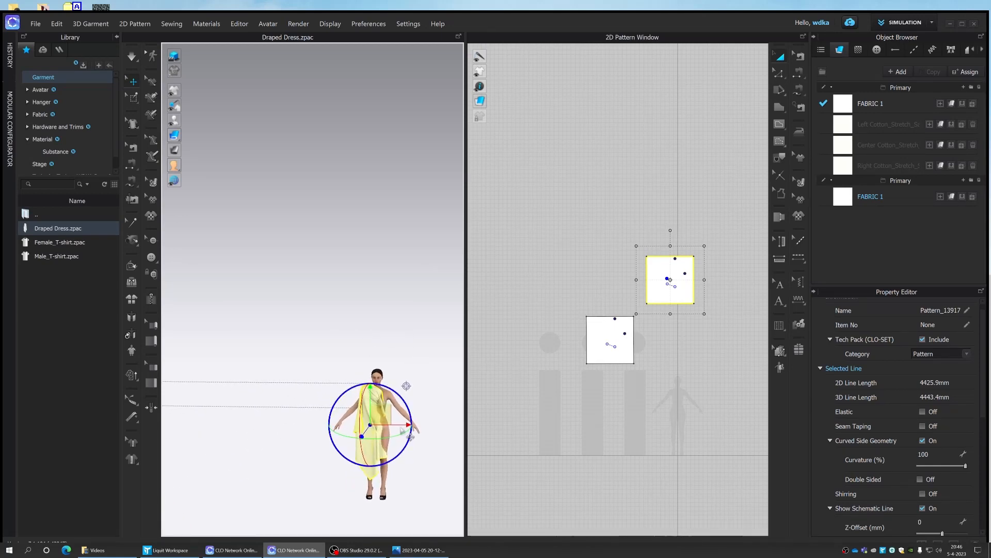
pyautogui.moveTo(397, 425); pyautogui.dragTo(405, 425)
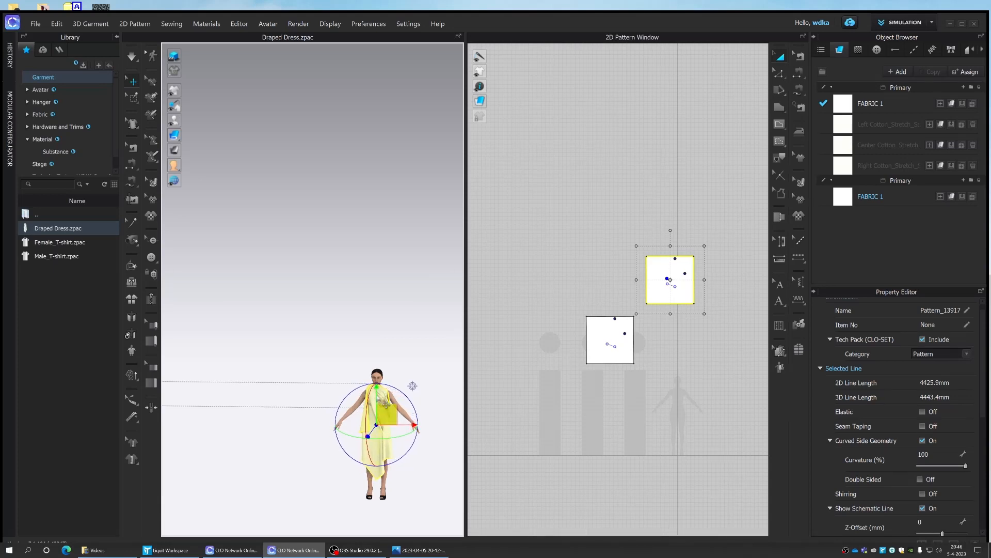
pyautogui.moveTo(376, 392); pyautogui.dragTo(376, 396)
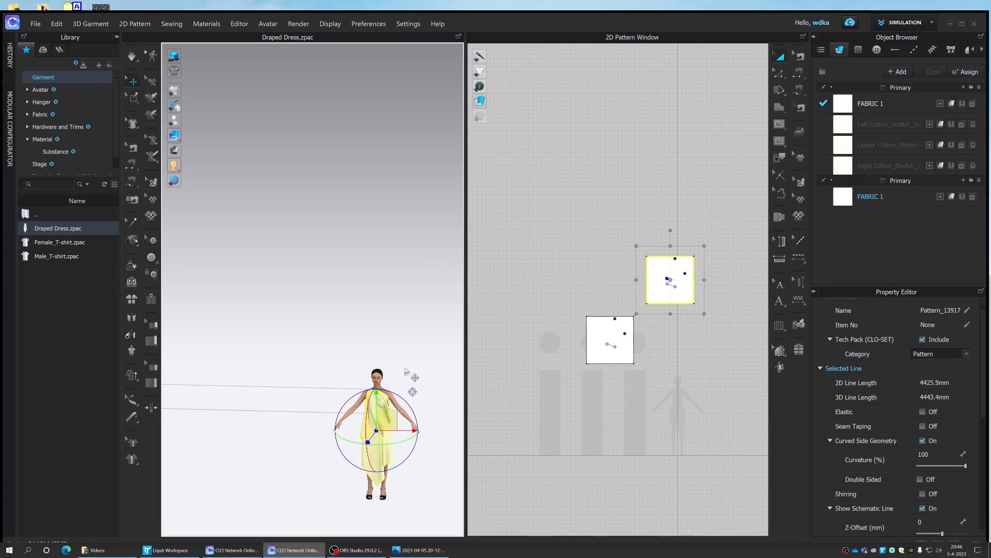
pyautogui.click(277, 423)
pyautogui.scroll(-10, 278, 422)
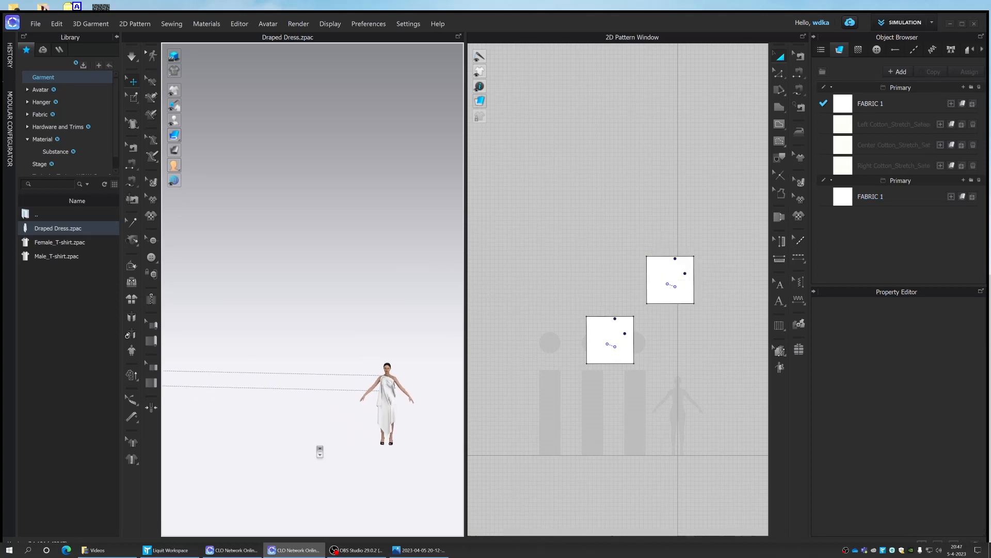
pyautogui.moveTo(321, 420); pyautogui.dragTo(346, 462, button='middle')
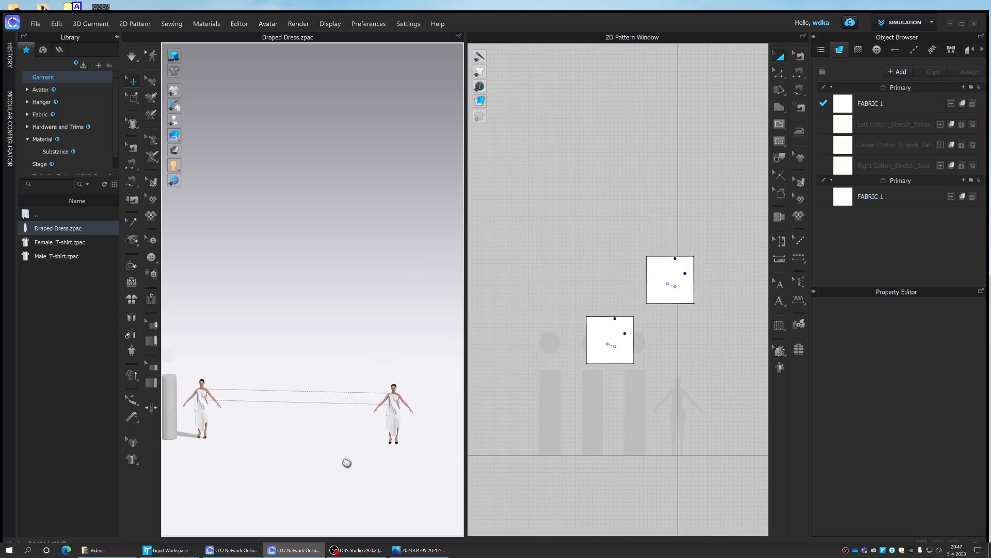
pyautogui.click(396, 427)
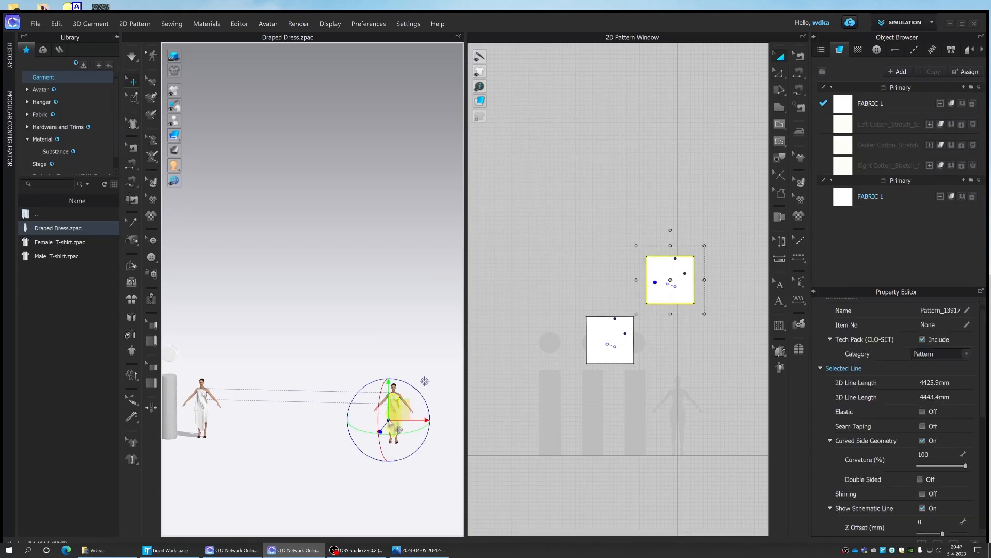
pyautogui.click(694, 331)
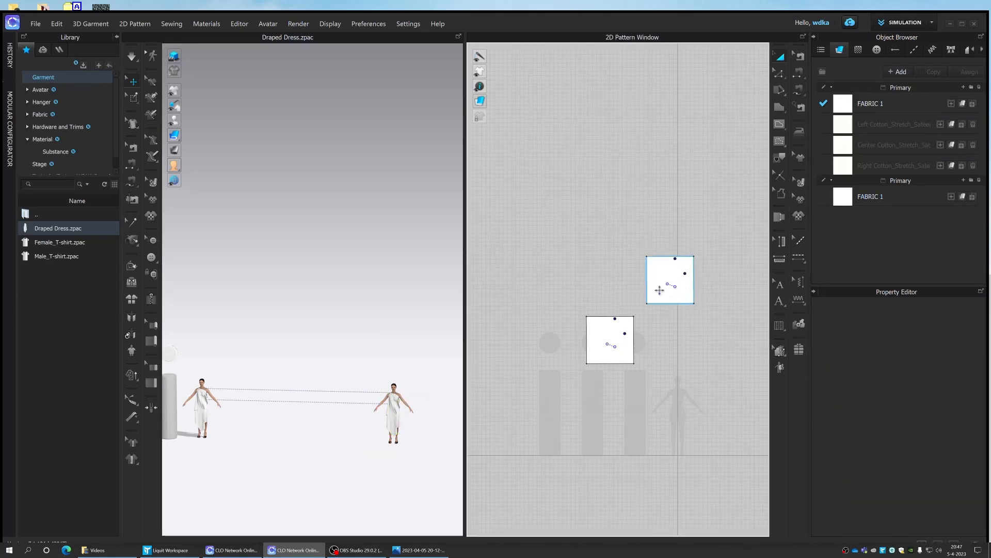
pyautogui.press('z')
# - Delete the two tacks, at the shoulder and back waist, that link the second avatar's dress to the first avatar
pyautogui.click(134, 225)
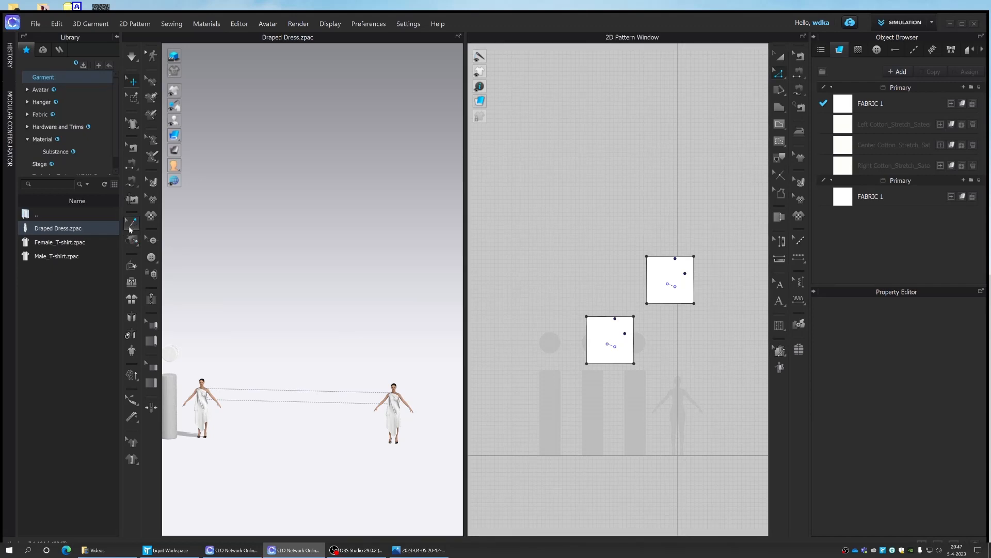
pyautogui.click(131, 225)
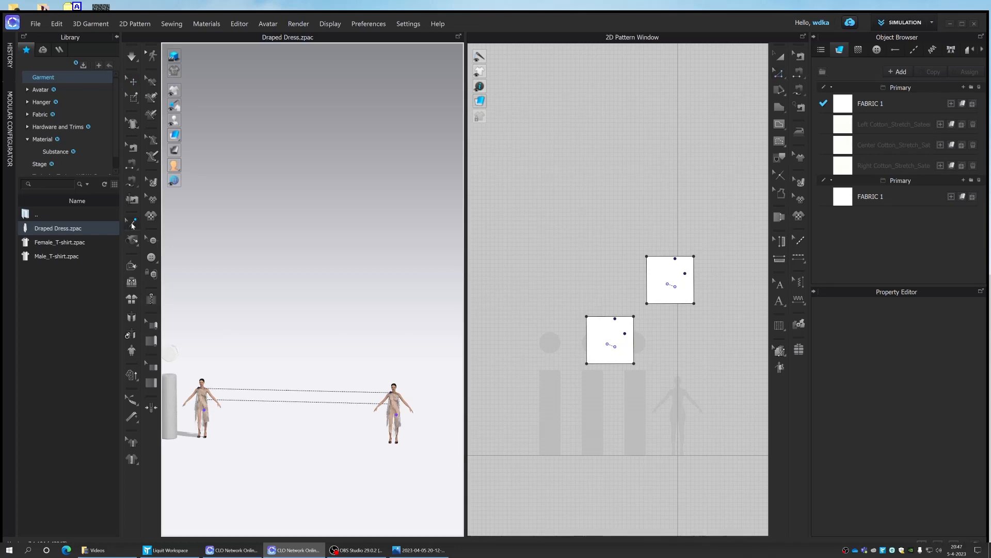
pyautogui.scroll(6, 410, 404)
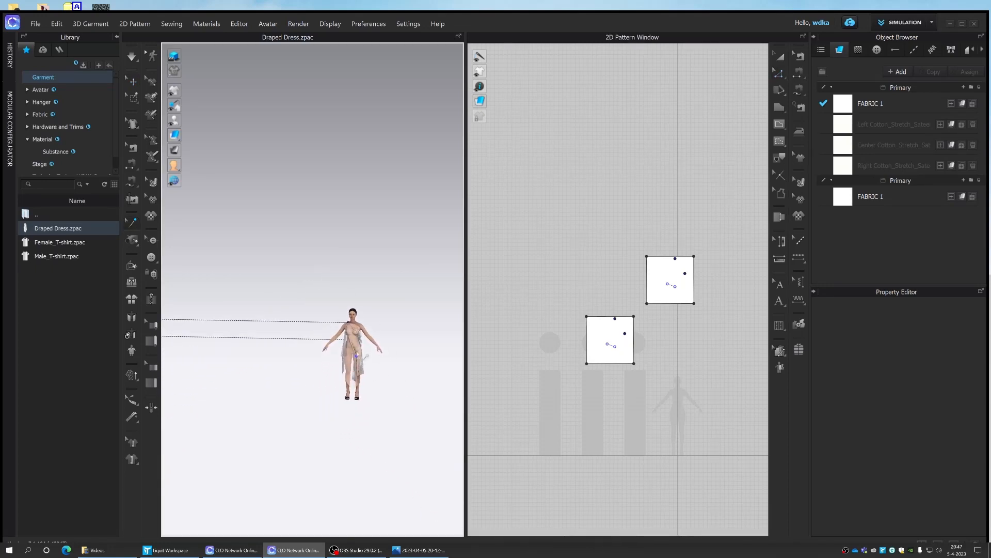
pyautogui.scroll(1, 366, 356)
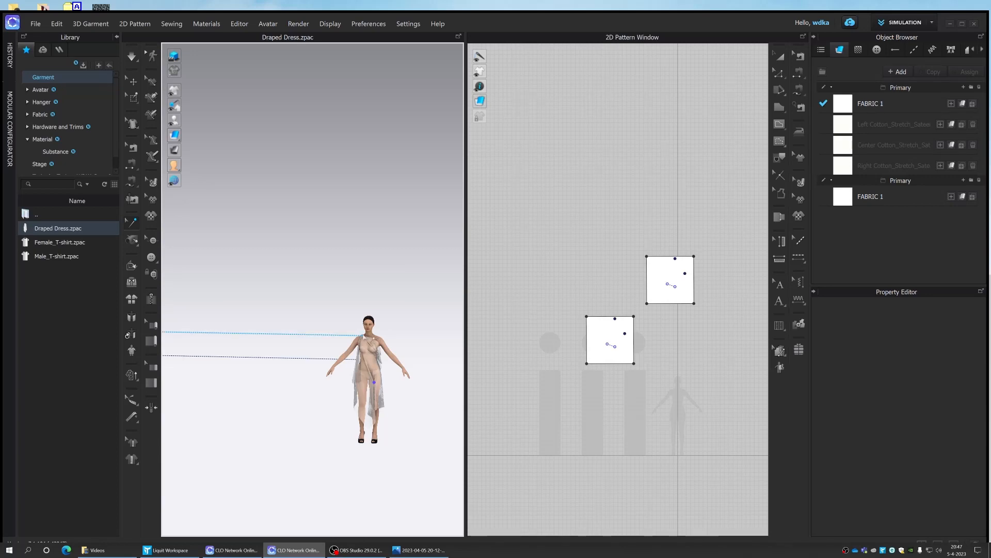
pyautogui.click(356, 335)
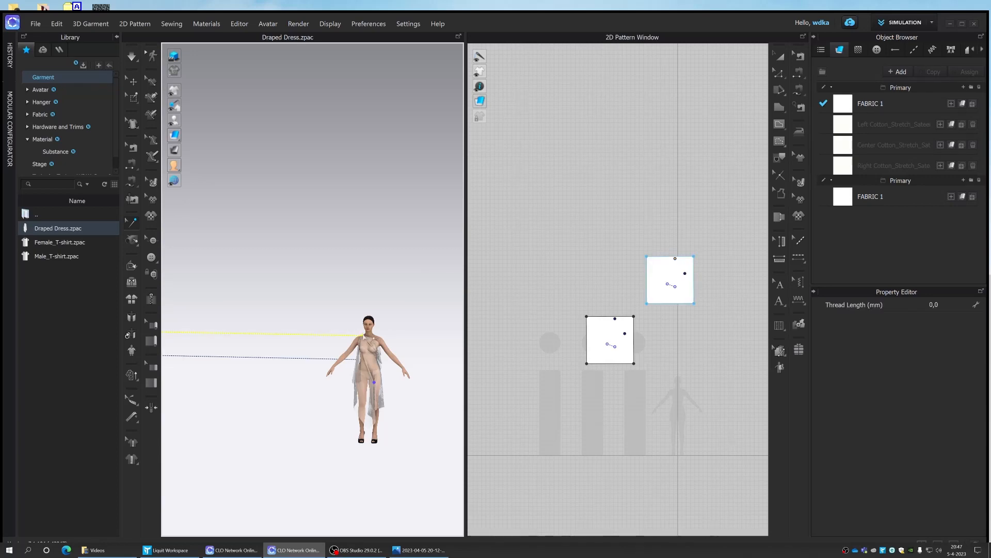
pyautogui.rightClick(360, 335)
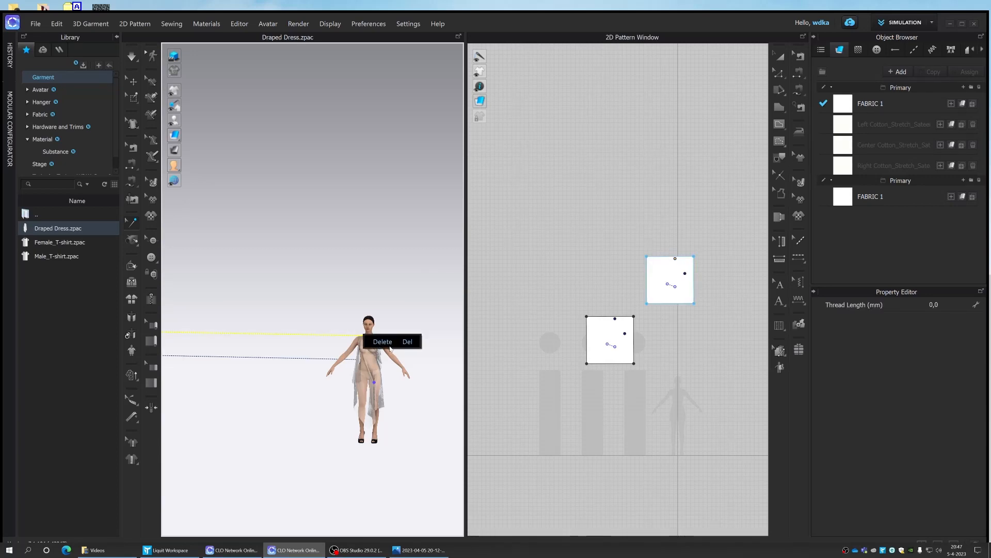
pyautogui.click(387, 342)
pyautogui.moveTo(388, 343); pyautogui.dragTo(293, 329, button='right')
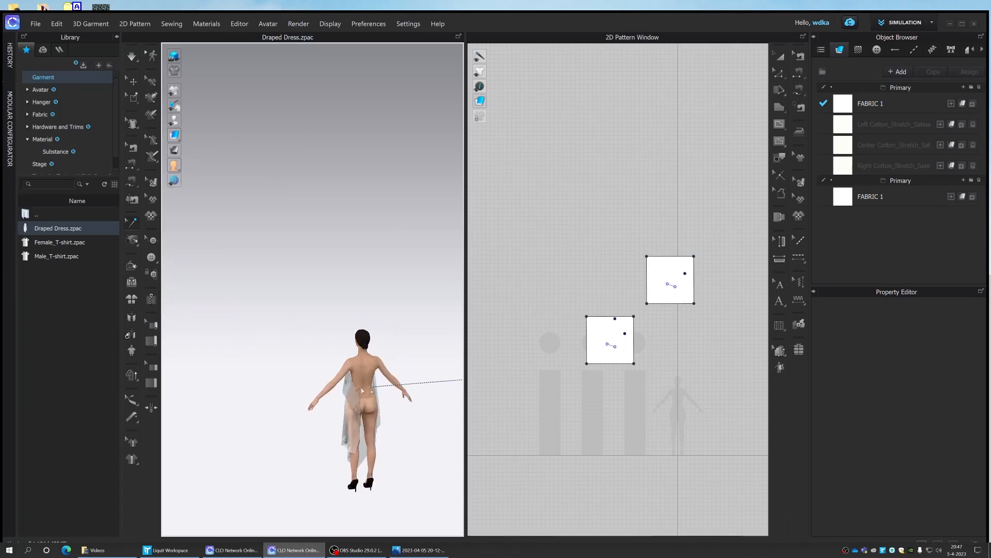
pyautogui.click(367, 387)
pyautogui.rightClick(368, 393)
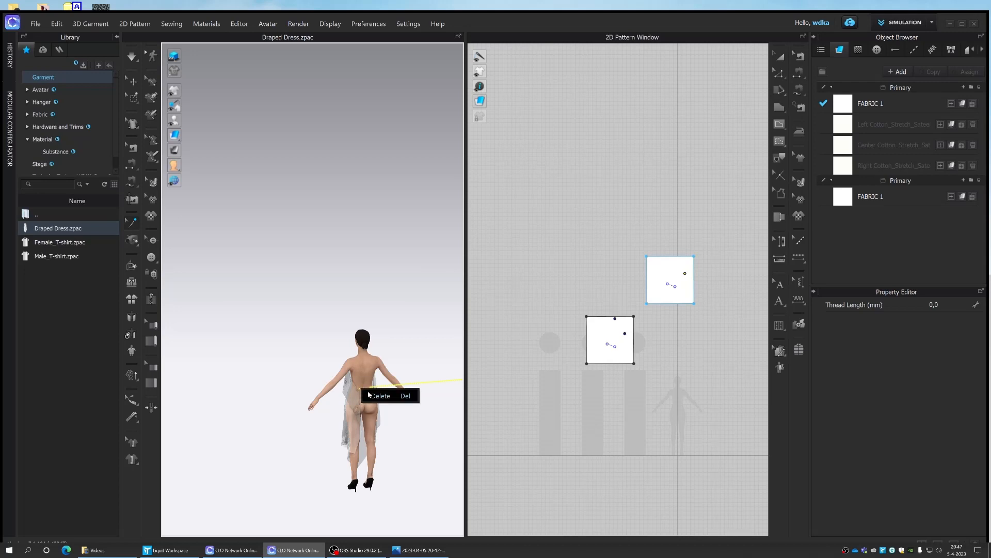
pyautogui.click(371, 396)
# - Tack the dress to the second avatar's body at both shoulders with Tack on Avatar
pyautogui.moveTo(394, 336); pyautogui.dragTo(499, 310, button='right')
pyautogui.moveTo(406, 367); pyautogui.dragTo(494, 370, button='middle')
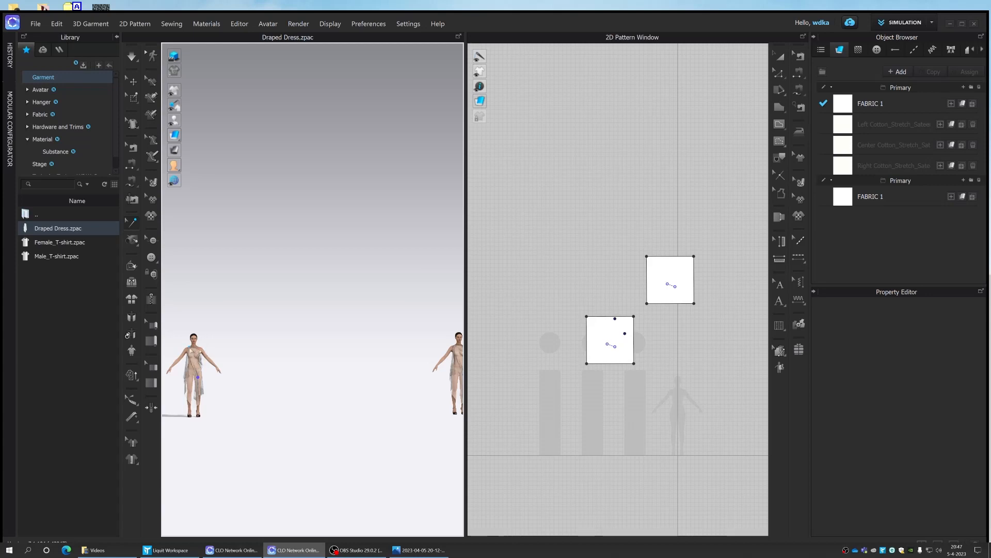
pyautogui.moveTo(294, 342); pyautogui.dragTo(166, 327, button='middle')
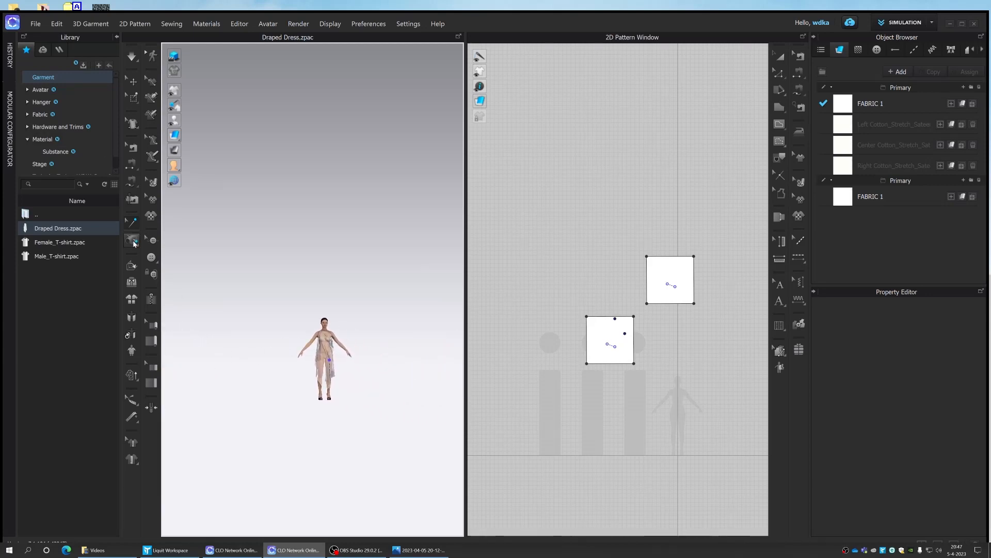
pyautogui.click(133, 243)
pyautogui.click(186, 255)
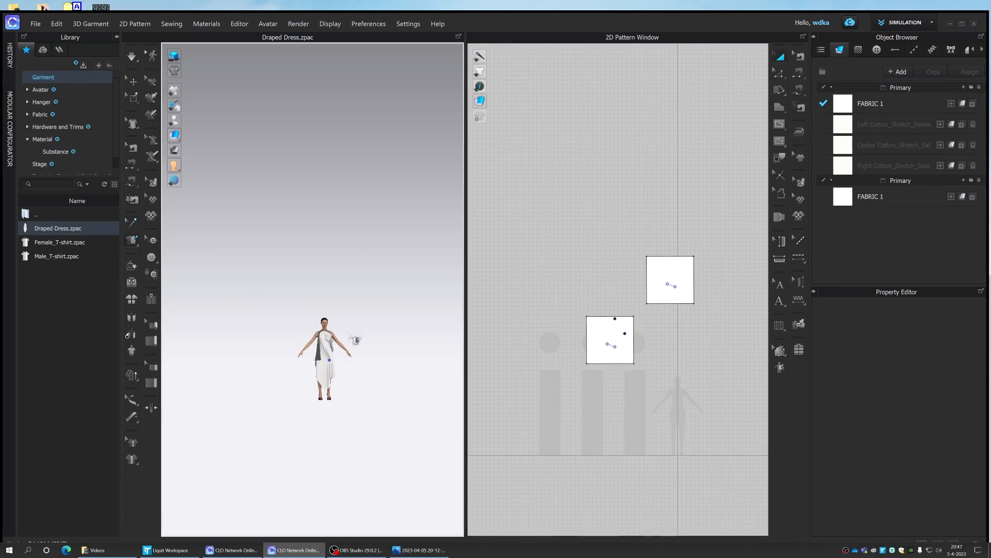
pyautogui.scroll(5, 355, 338)
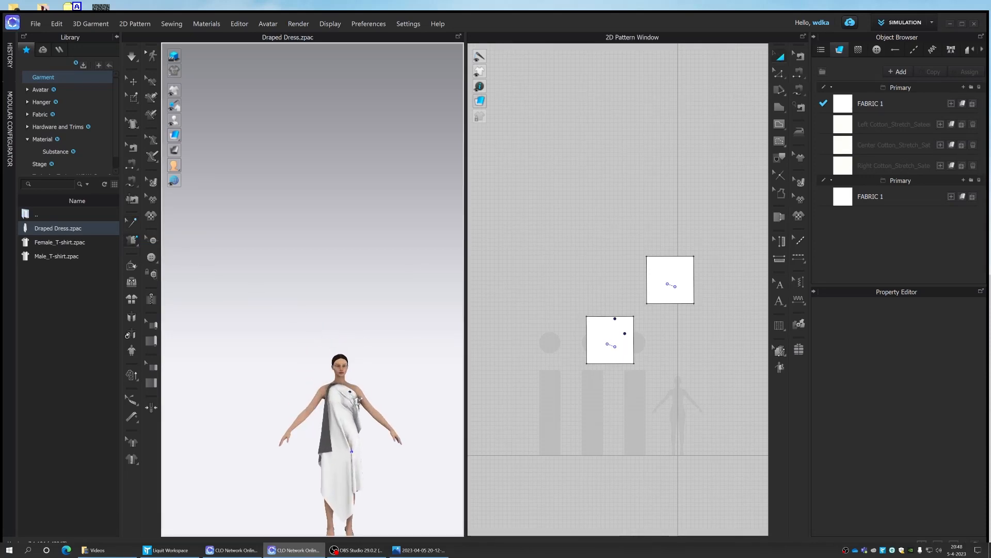
pyautogui.click(356, 387)
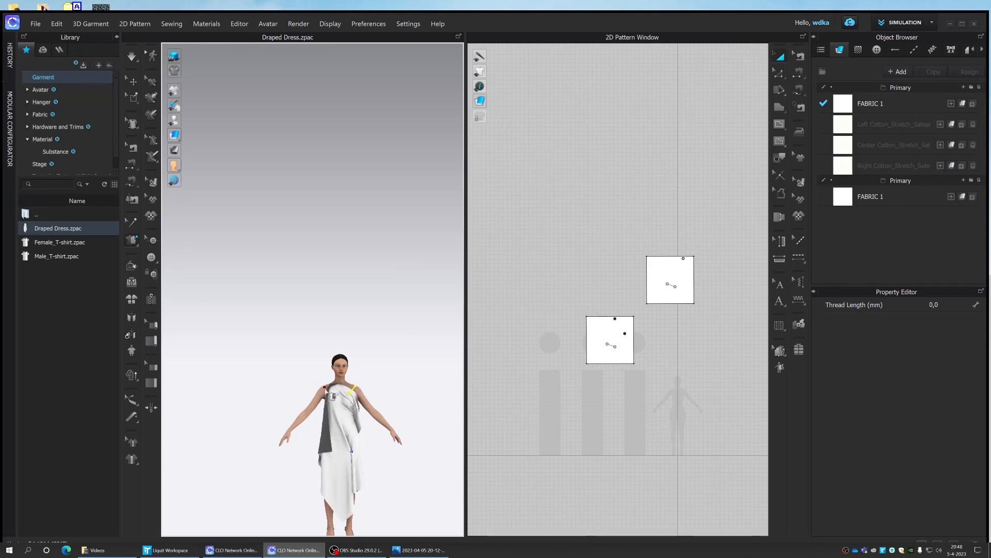
pyautogui.click(325, 387)
pyautogui.scroll(-1, 339, 390)
pyautogui.scroll(-1, 339, 390)
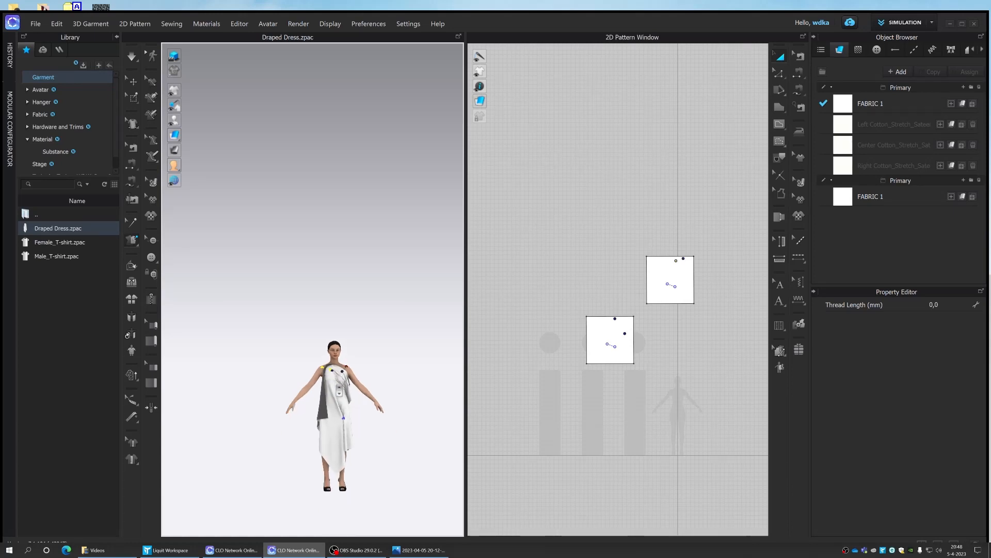
# - Run the simulation so the re-tacked dress drapes on the second avatar, and stop it once both dresses have settled
pyautogui.scroll(-1, 338, 240)
pyautogui.press('space')
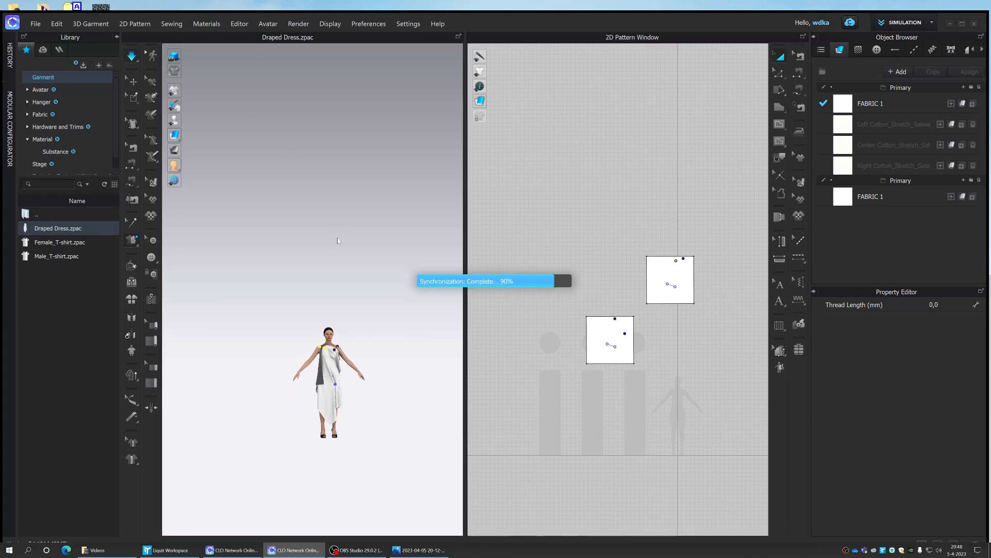
pyautogui.scroll(-1, 327, 271)
pyautogui.moveTo(327, 274); pyautogui.dragTo(447, 274, button='middle')
pyautogui.scroll(-1, 441, 288)
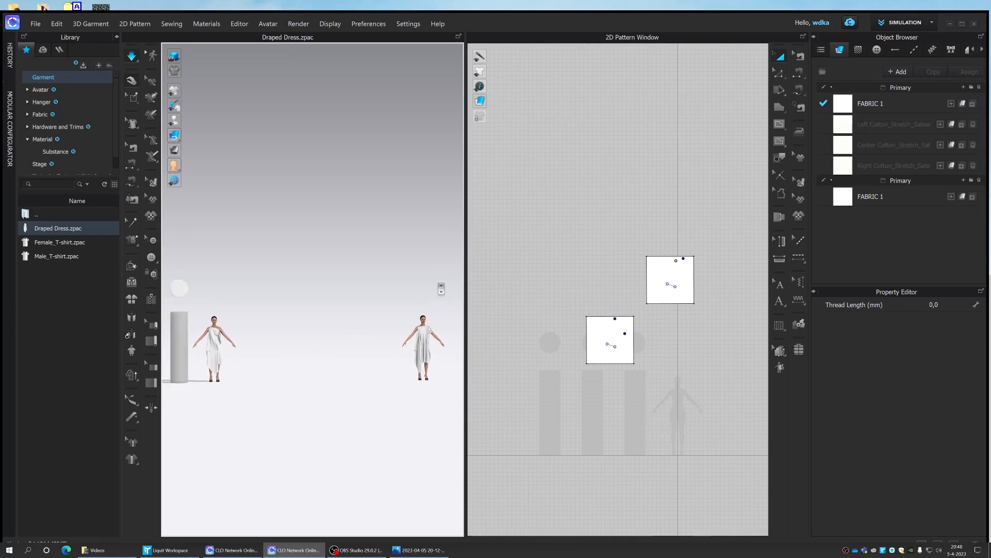
pyautogui.scroll(-1, 441, 287)
pyautogui.scroll(-2, 401, 274)
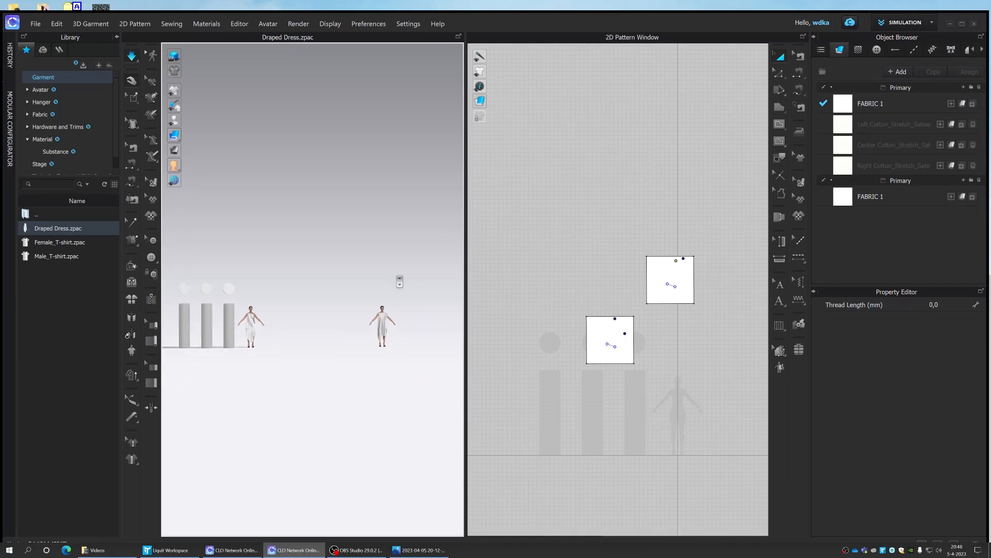
pyautogui.scroll(2, 399, 281)
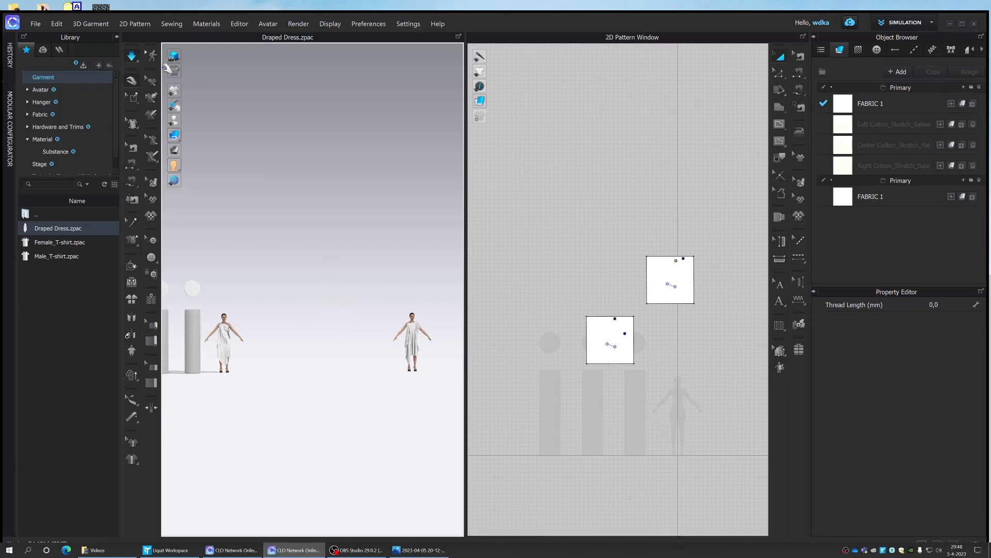
pyautogui.click(132, 57)
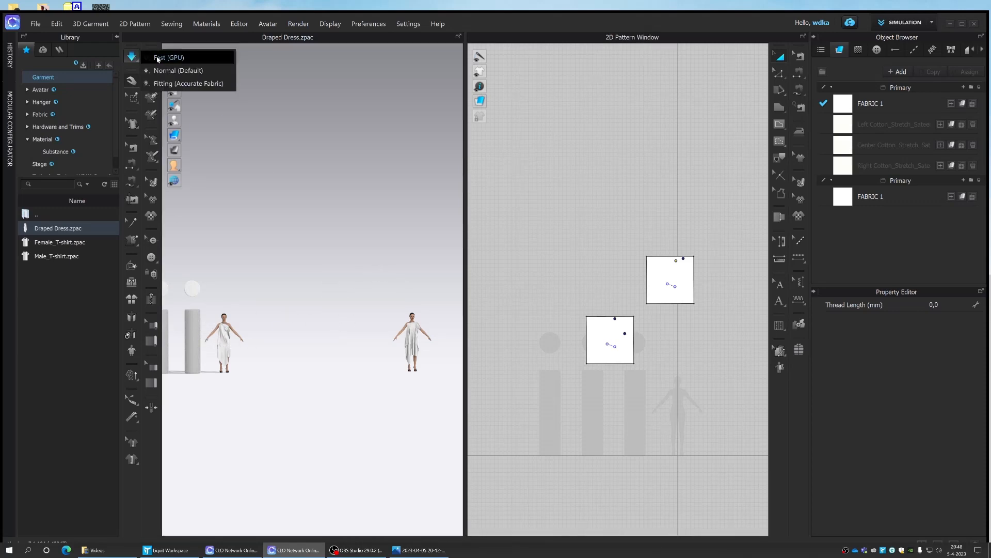
pyautogui.click(157, 58)
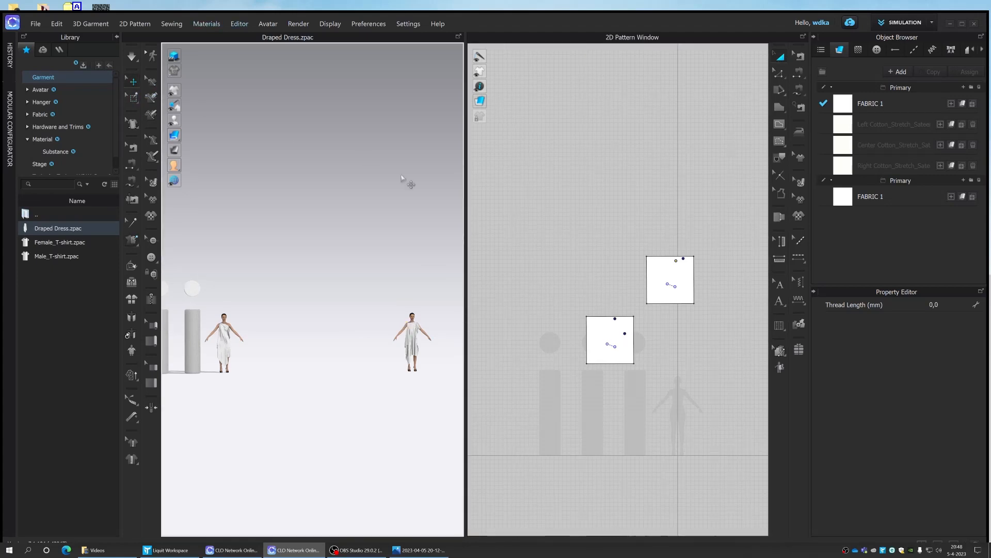
# - Assign the Center Cotton_Stretch_Sateen fabric to the first avatar's dress and Left Cotton_Stretch_Sateen to the second's, and deselect
pyautogui.click(233, 353)
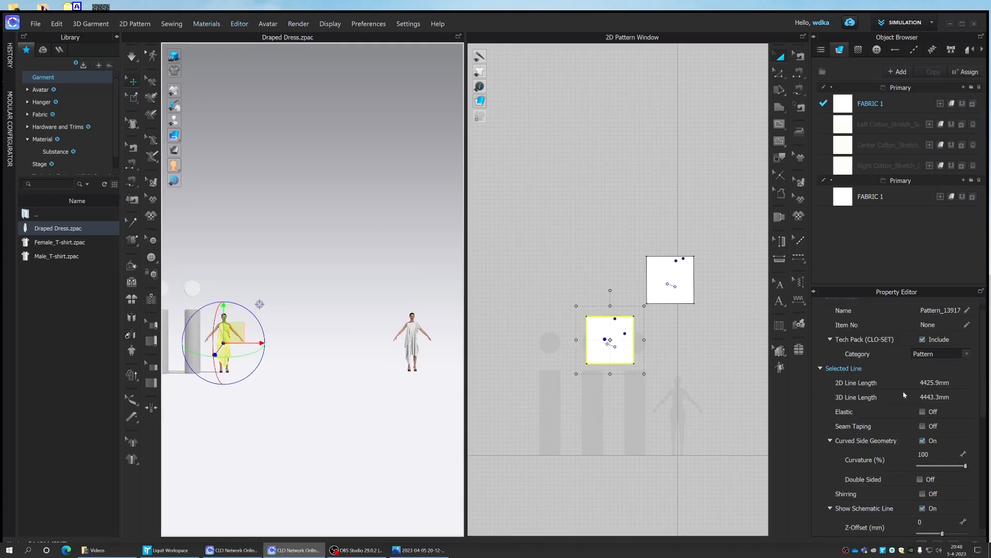
pyautogui.click(953, 145)
pyautogui.click(411, 339)
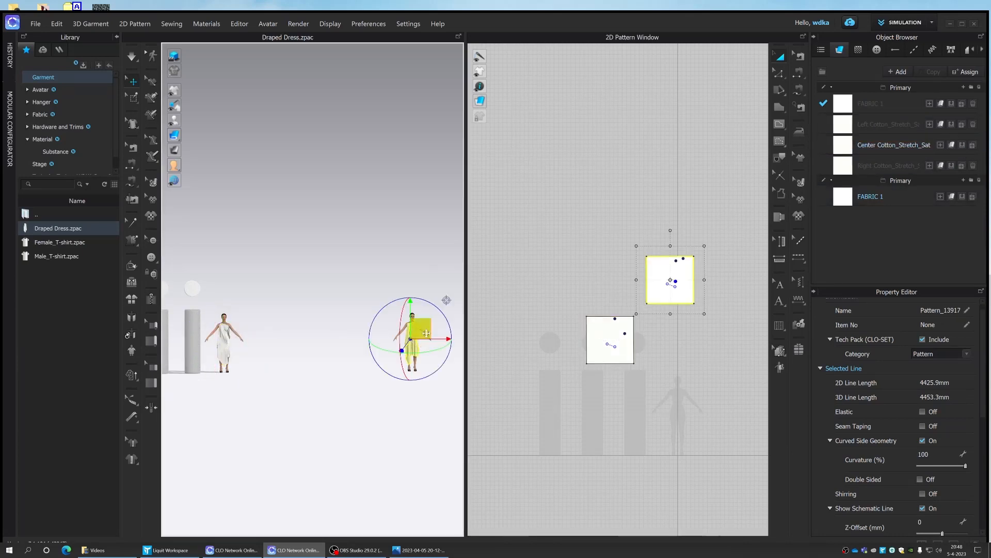
pyautogui.click(952, 126)
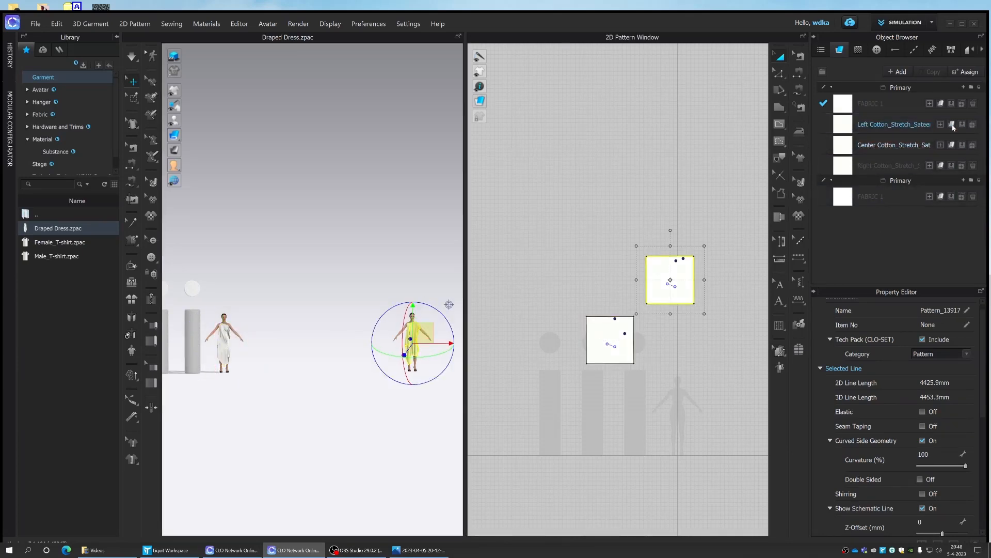
pyautogui.click(375, 258)
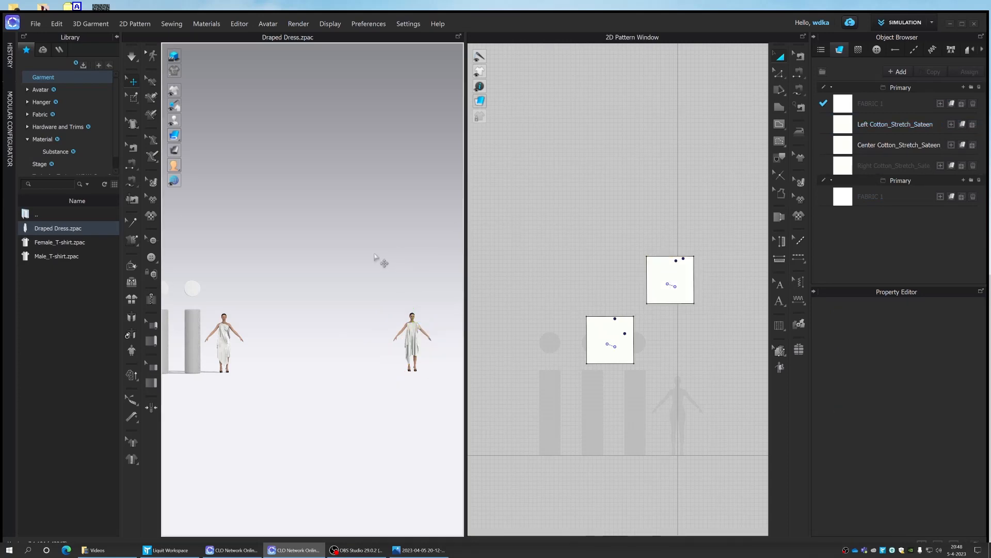
# - Examine both dressed avatars beside the draped columns, and preview the saved Draped Dress.zpac in the garment library
pyautogui.scroll(-3, 375, 258)
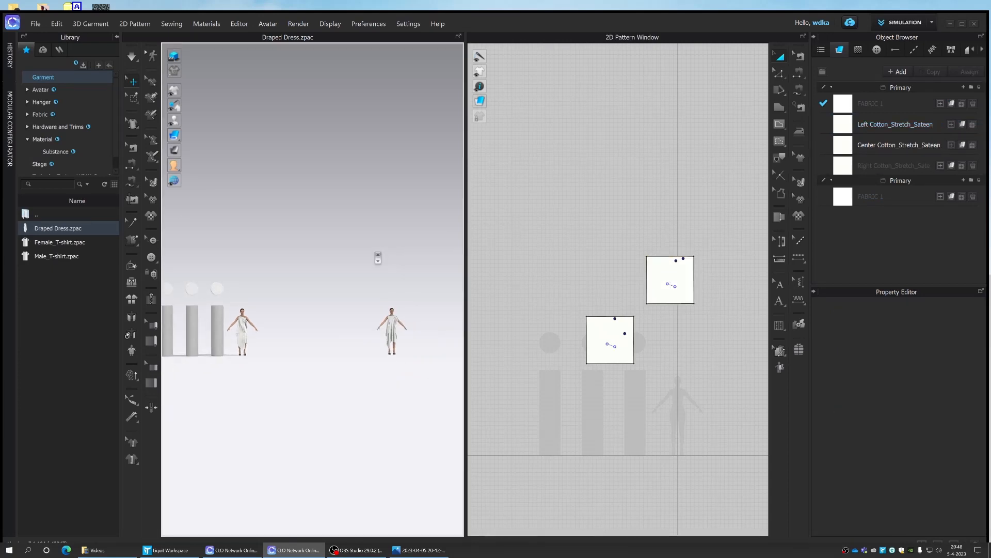
pyautogui.moveTo(381, 258); pyautogui.dragTo(423, 279, button='middle')
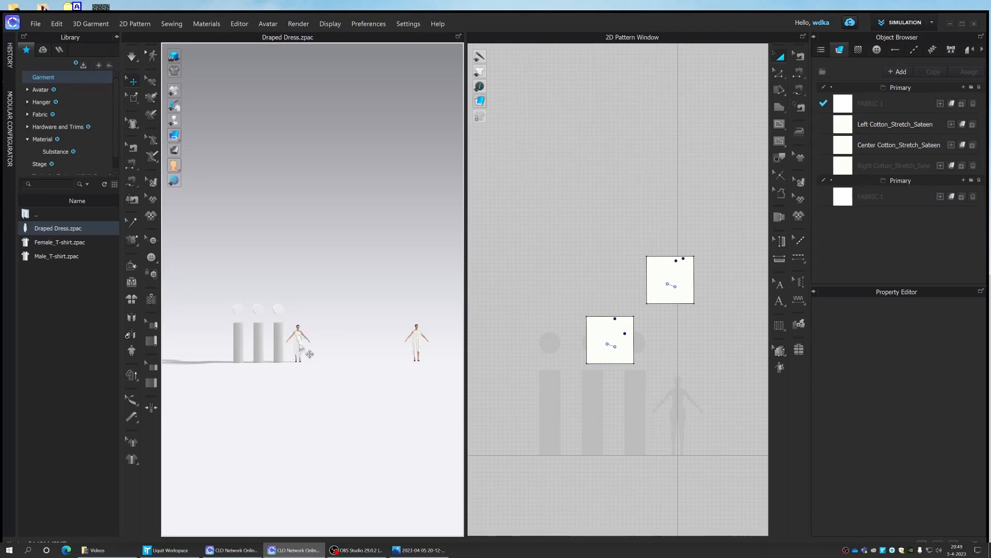
pyautogui.scroll(3, 310, 354)
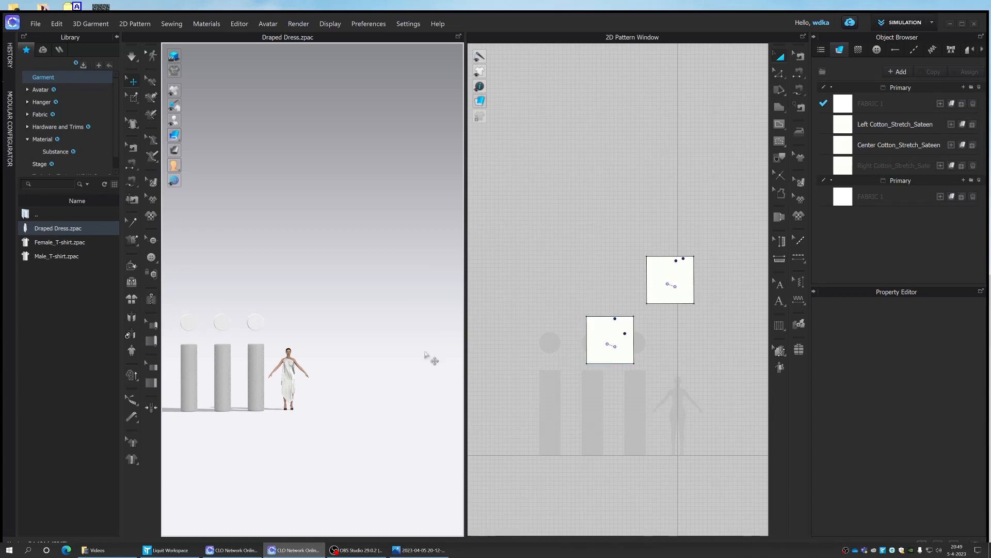
pyautogui.scroll(-3, 393, 384)
pyautogui.moveTo(385, 388); pyautogui.dragTo(365, 375, button='middle')
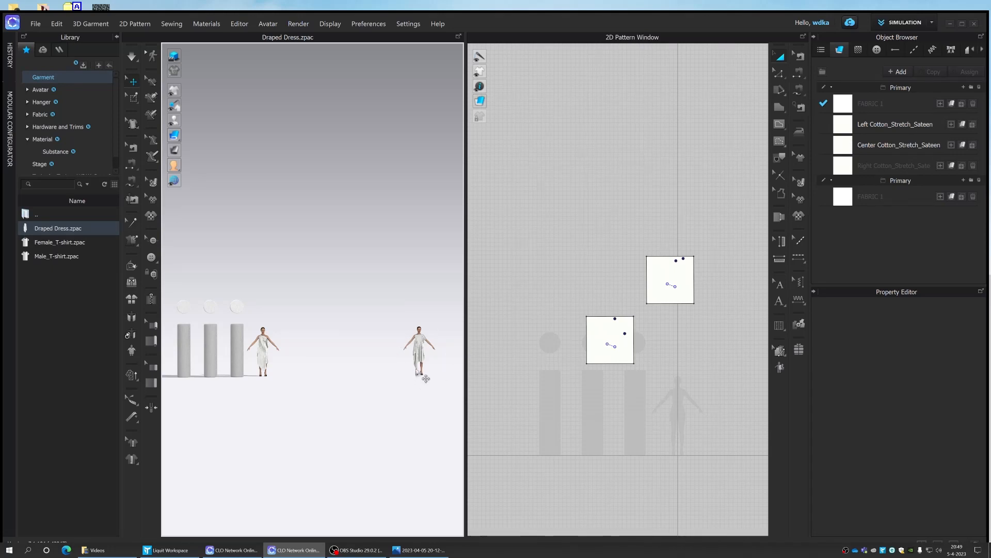
pyautogui.click(70, 82)
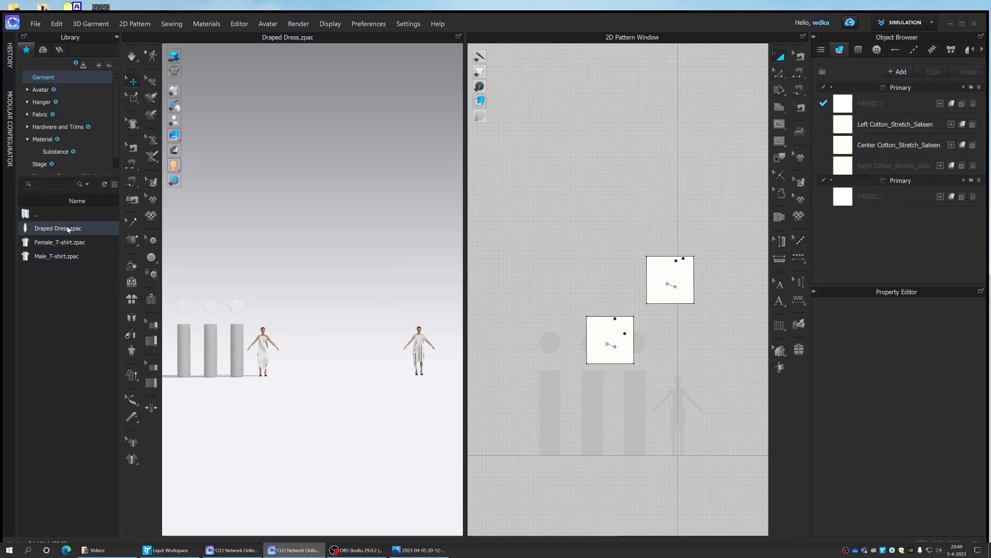
pyautogui.moveTo(69, 230)
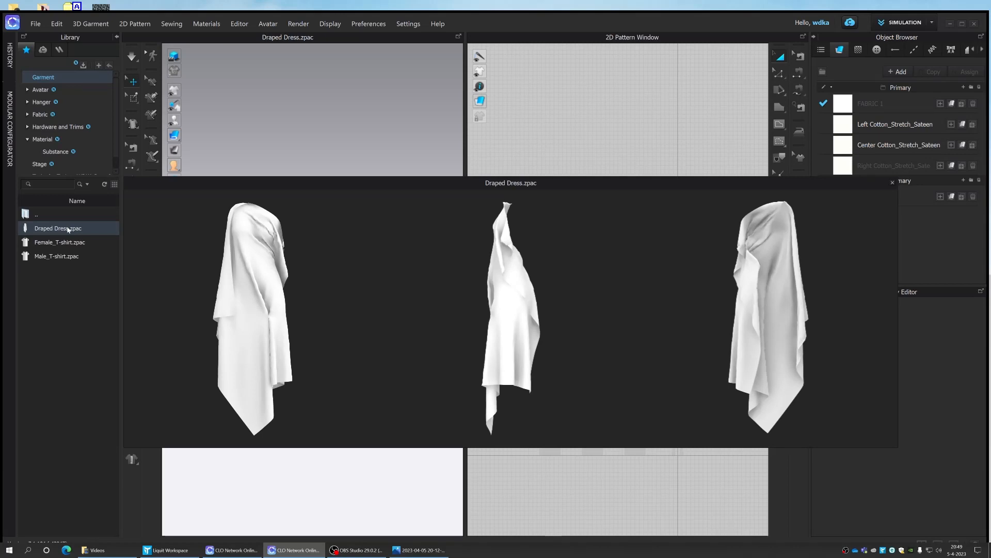